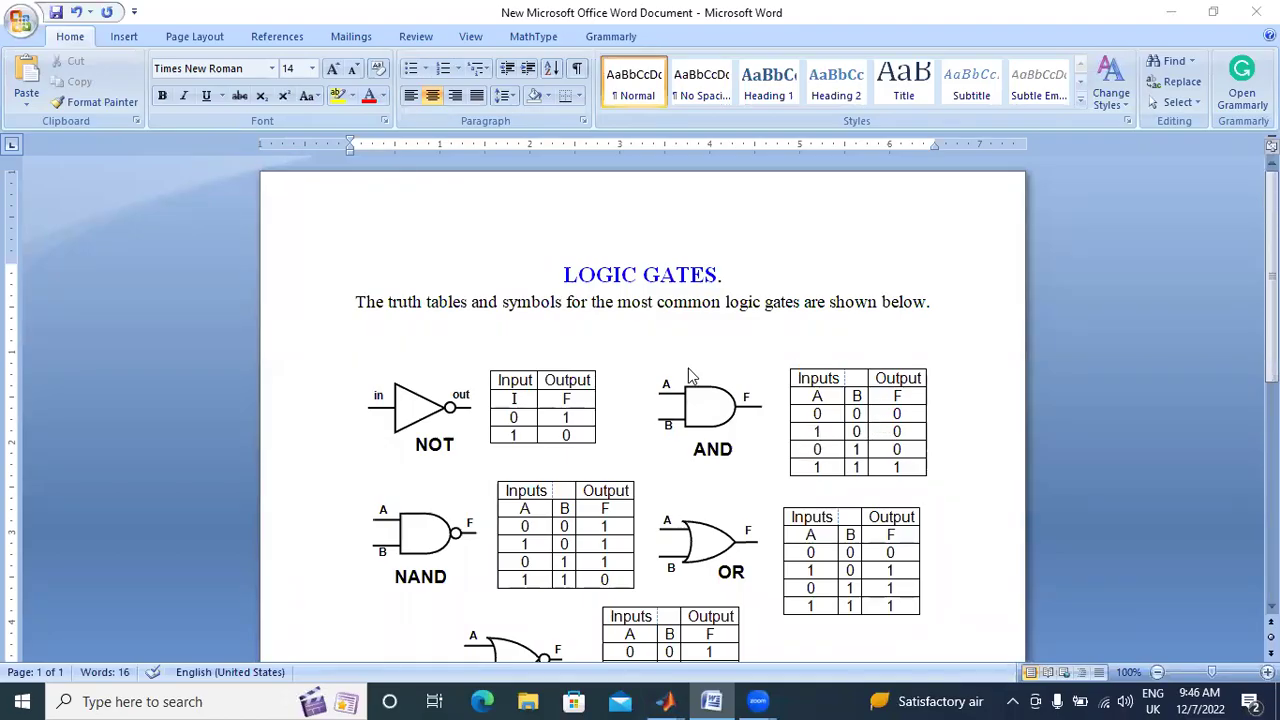
Glance at the Simulink Library Browser, then return to Word and scroll down to the NOR table
scroll(655, 410, "down", 2)
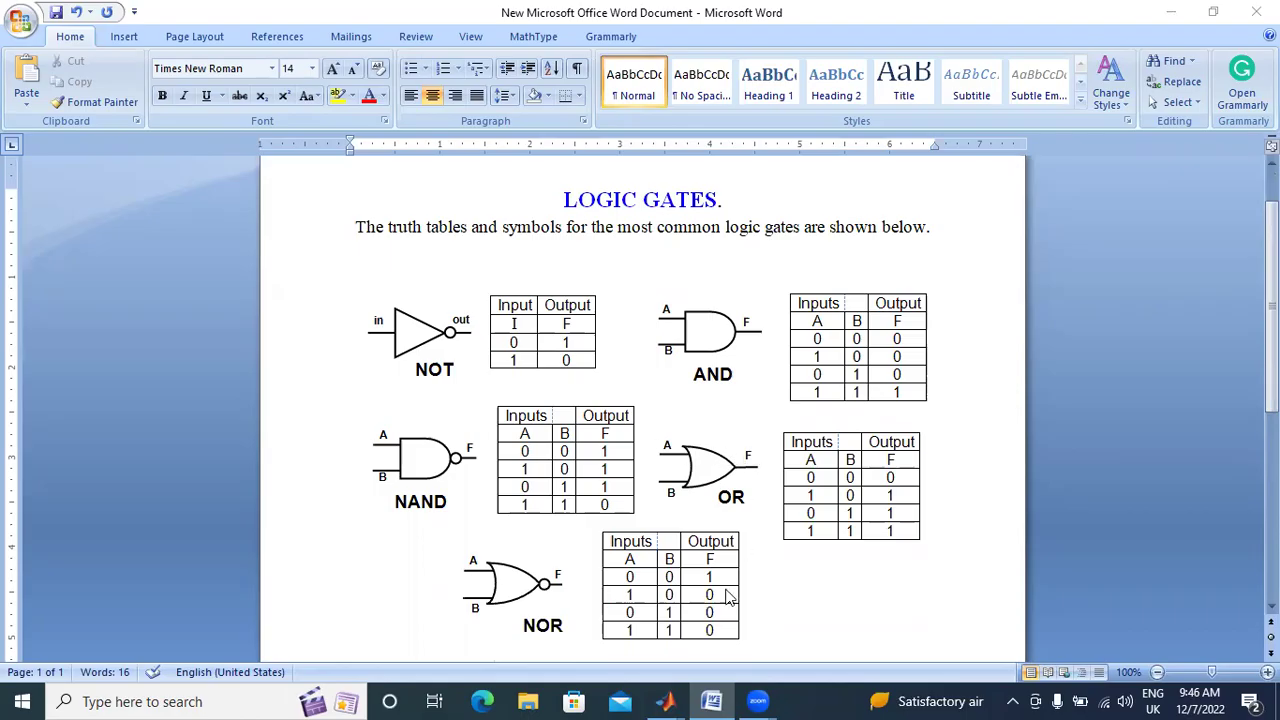
mouse_move(665, 701)
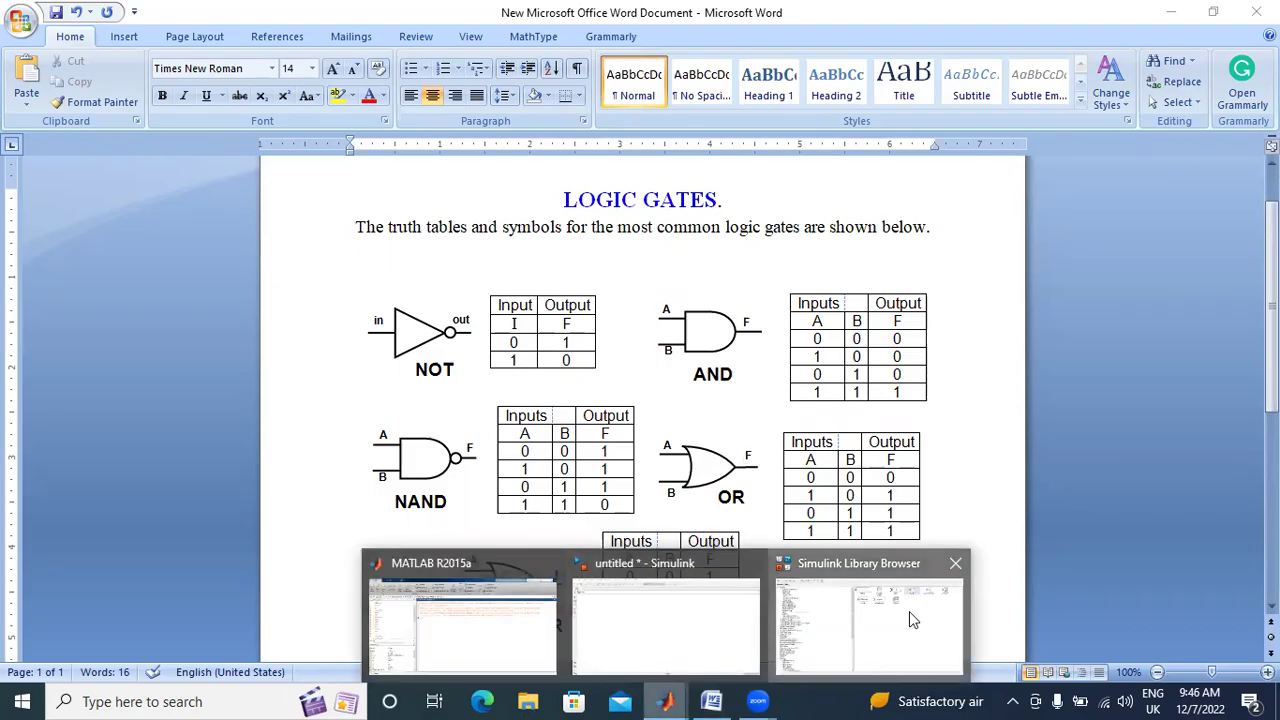
left_click(909, 611)
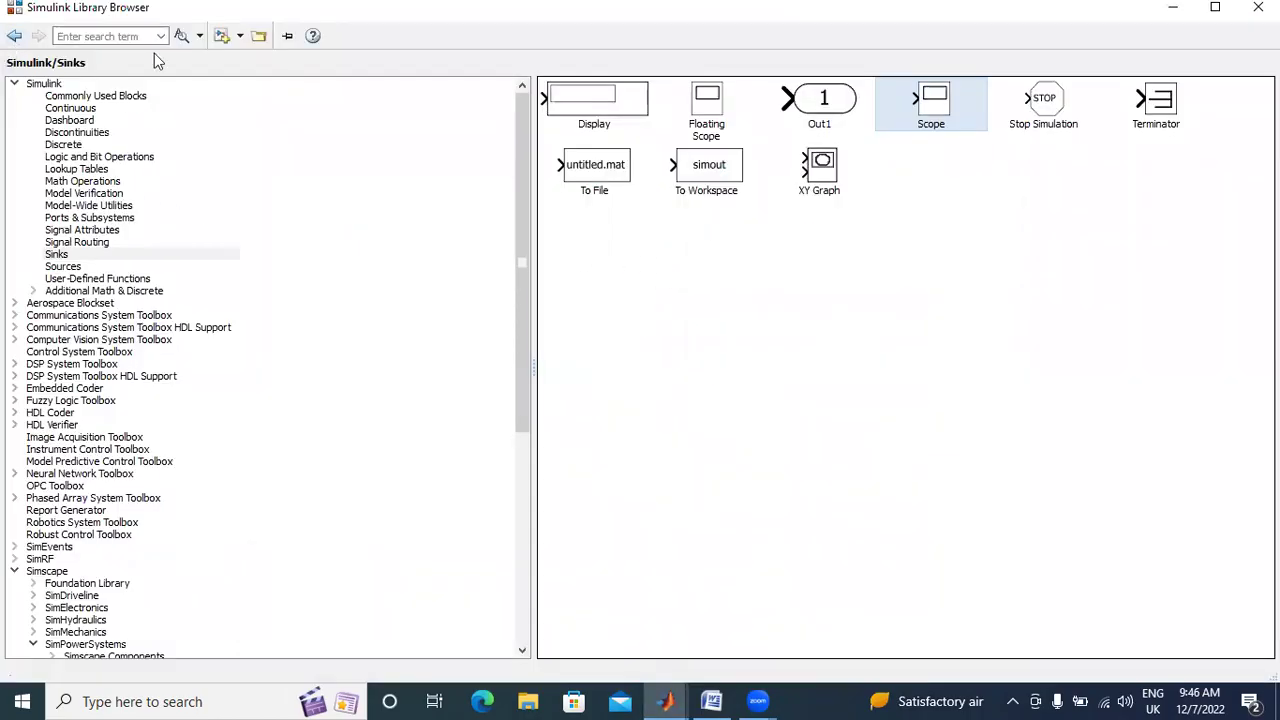
left_click(665, 701)
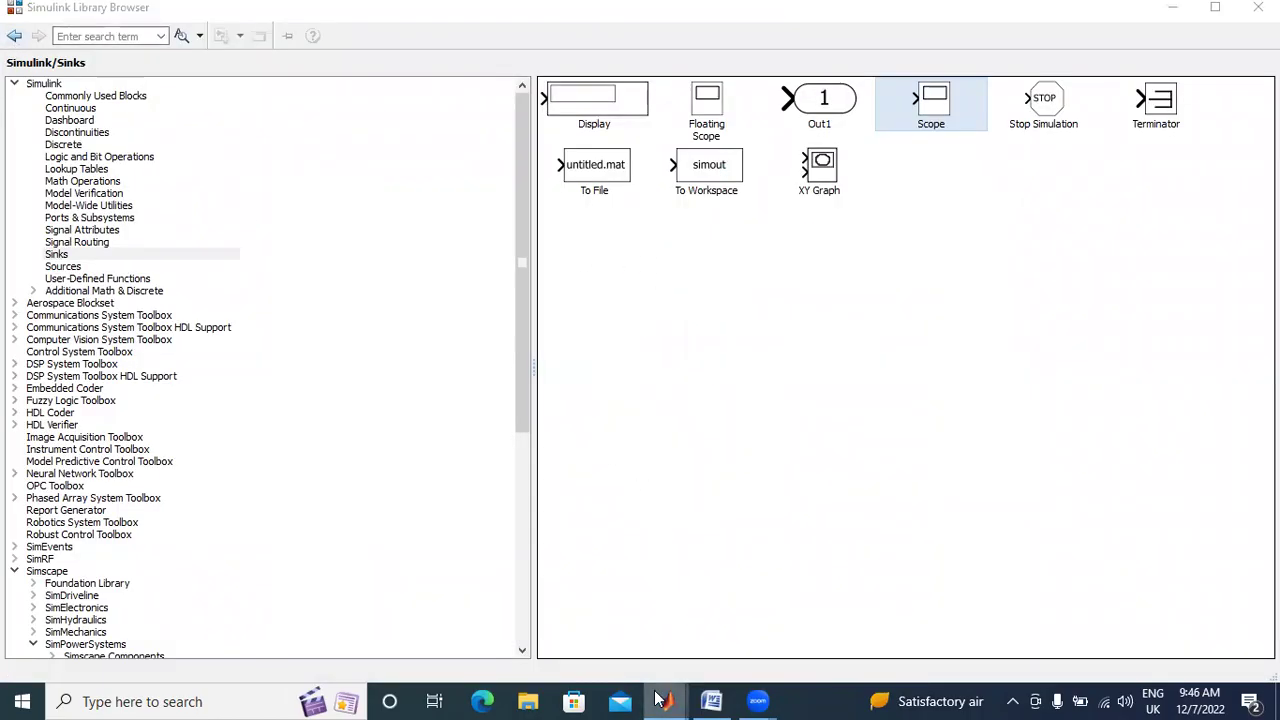
left_click(716, 701)
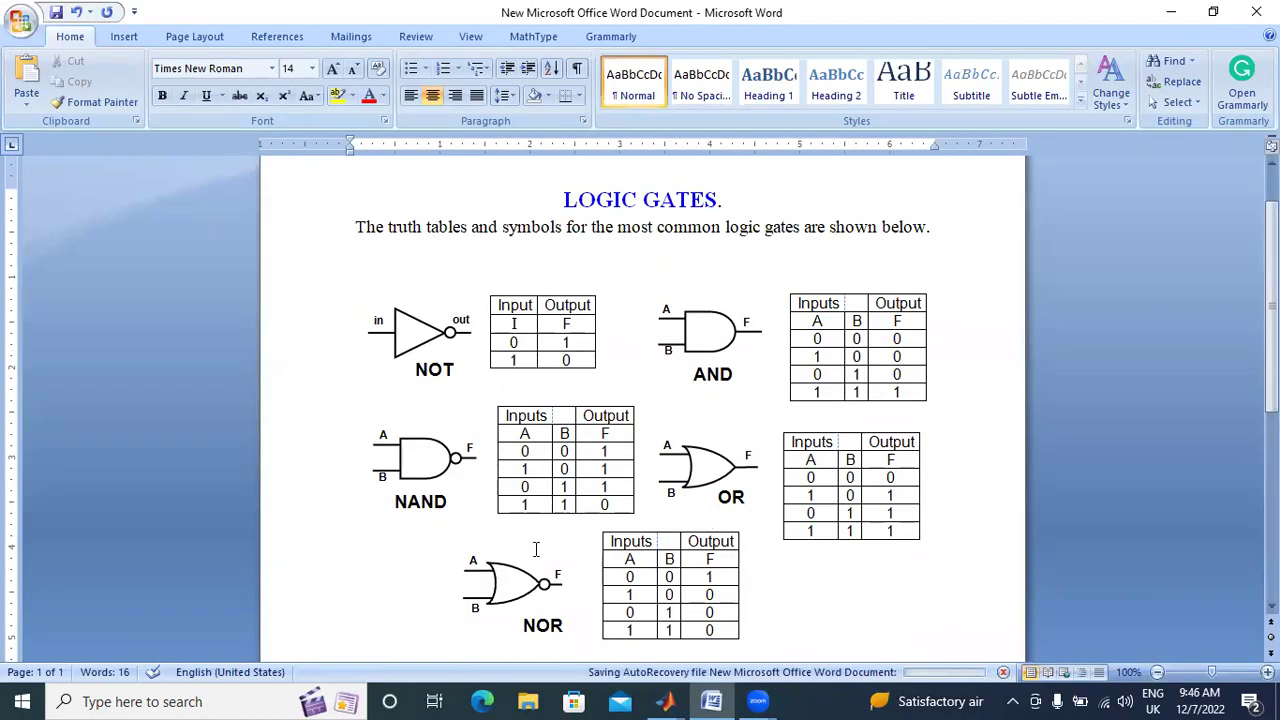
scroll(535, 549, "down", 3)
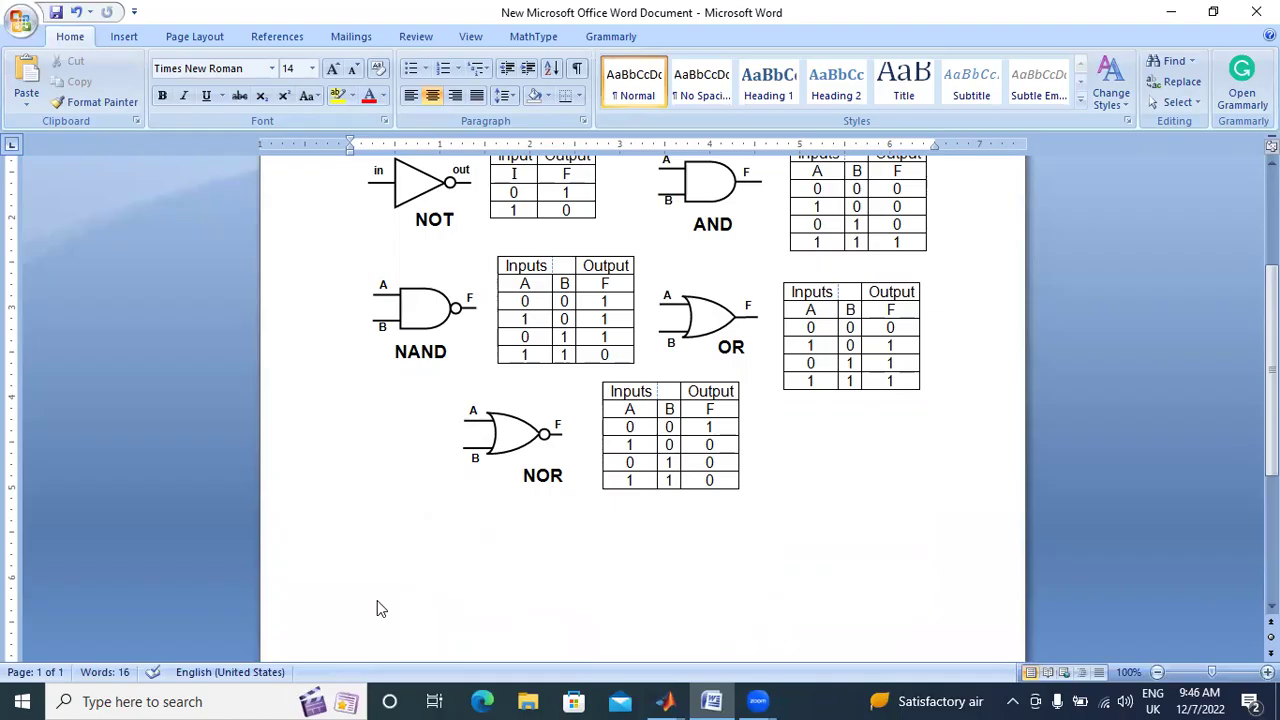
From the untitled model, open the Library Browser and browse categories to Logic and Bit Operations
mouse_move(665, 700)
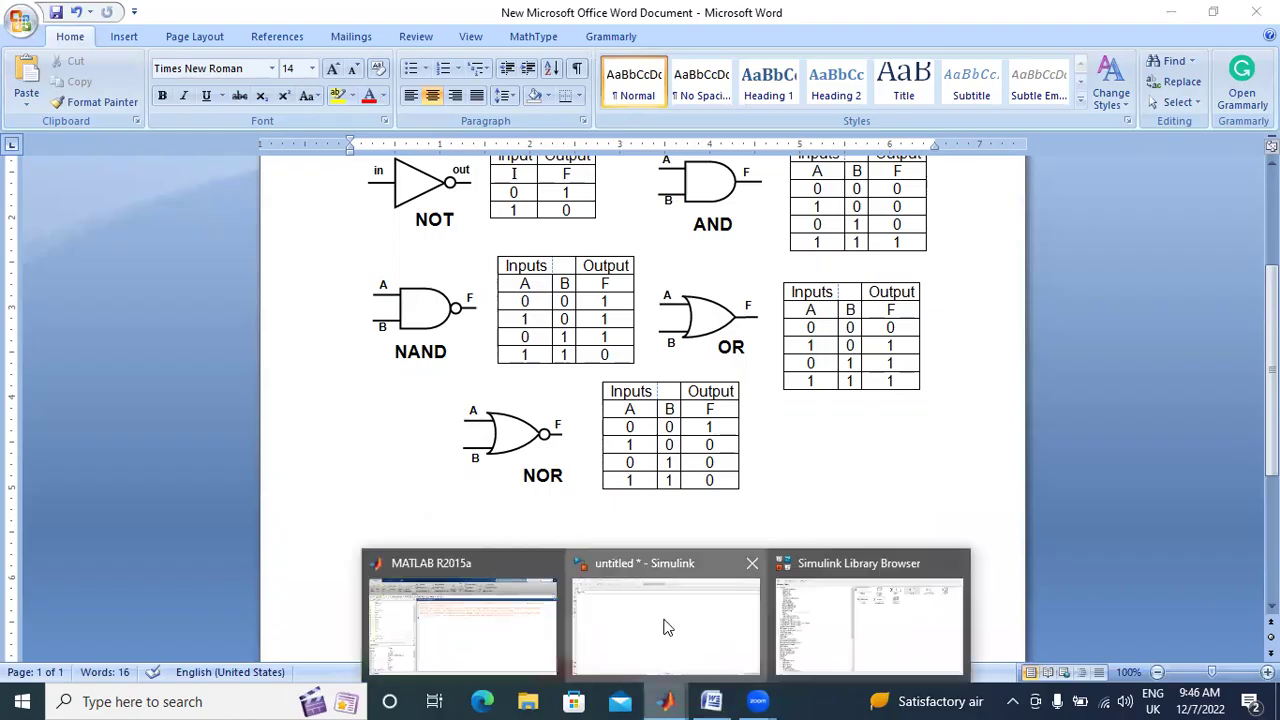
left_click(671, 566)
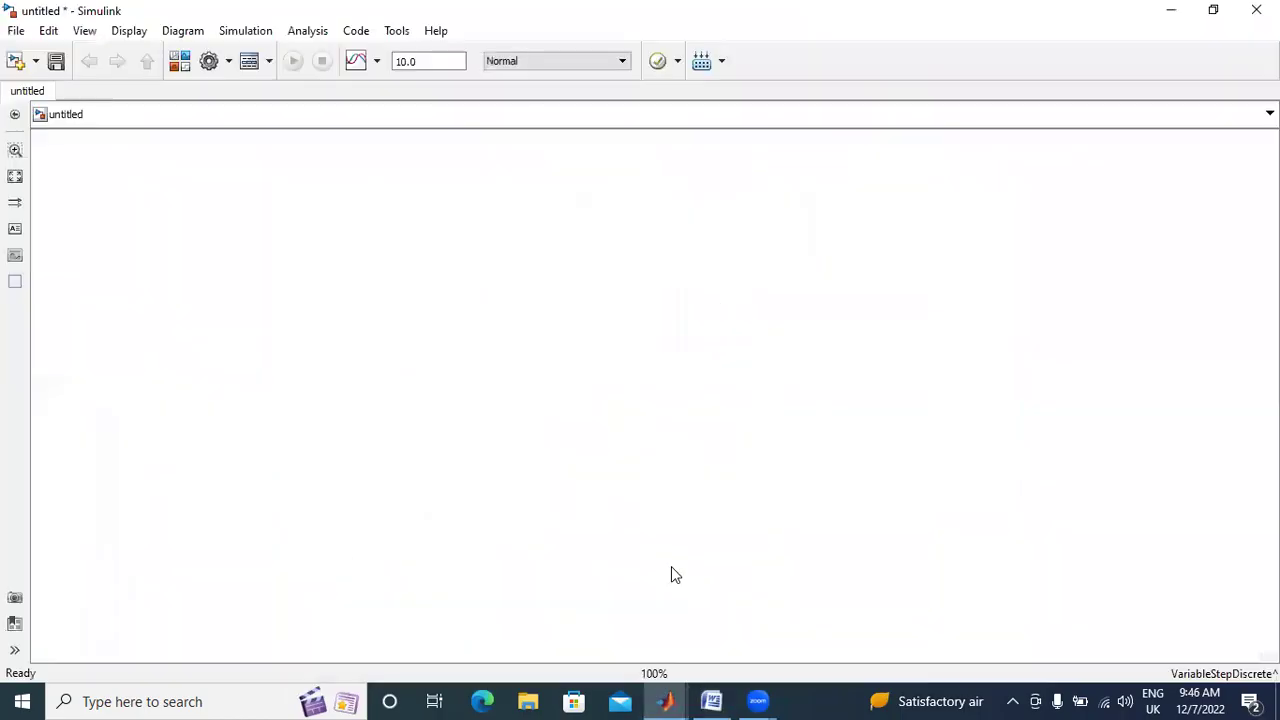
left_click(180, 62)
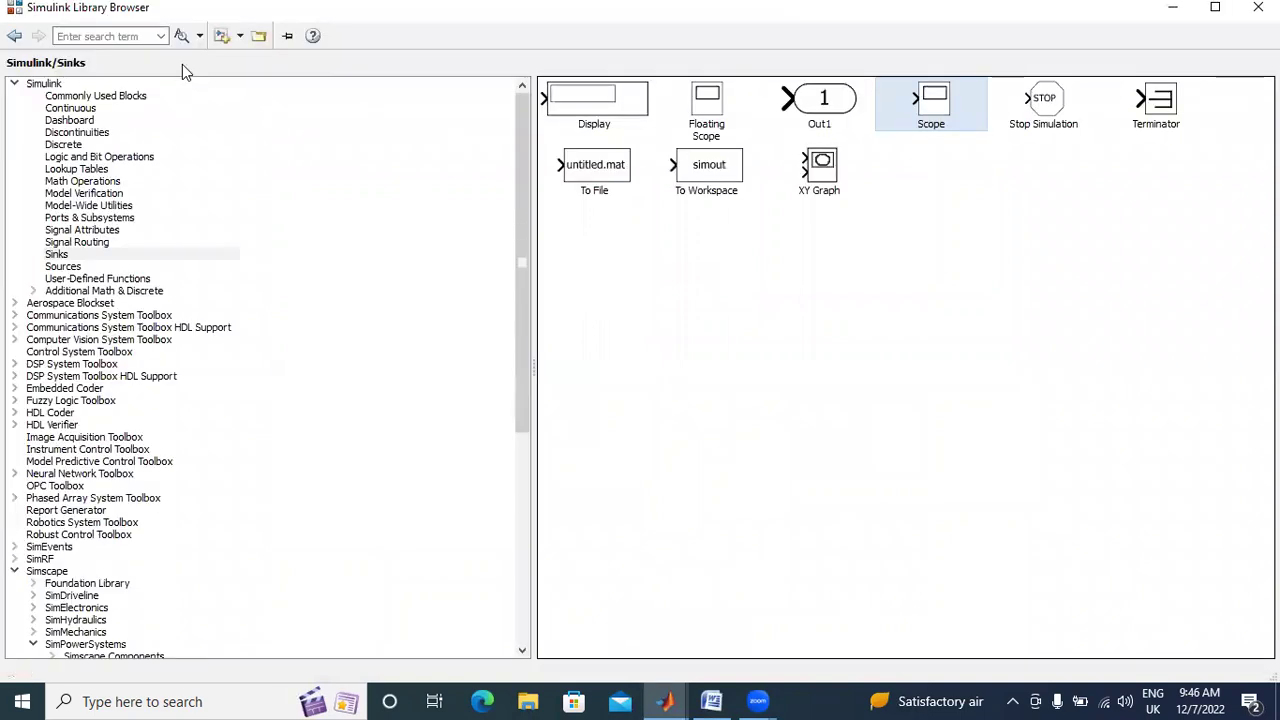
left_click(104, 96)
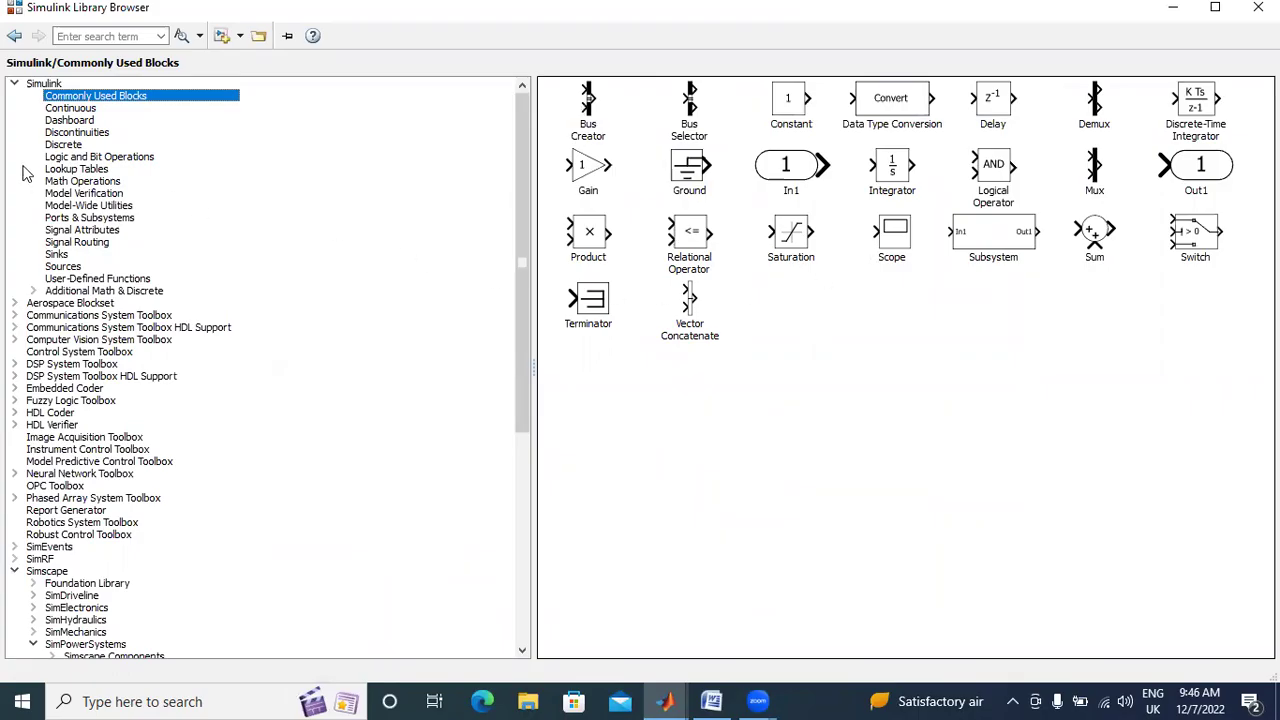
left_click(58, 109)
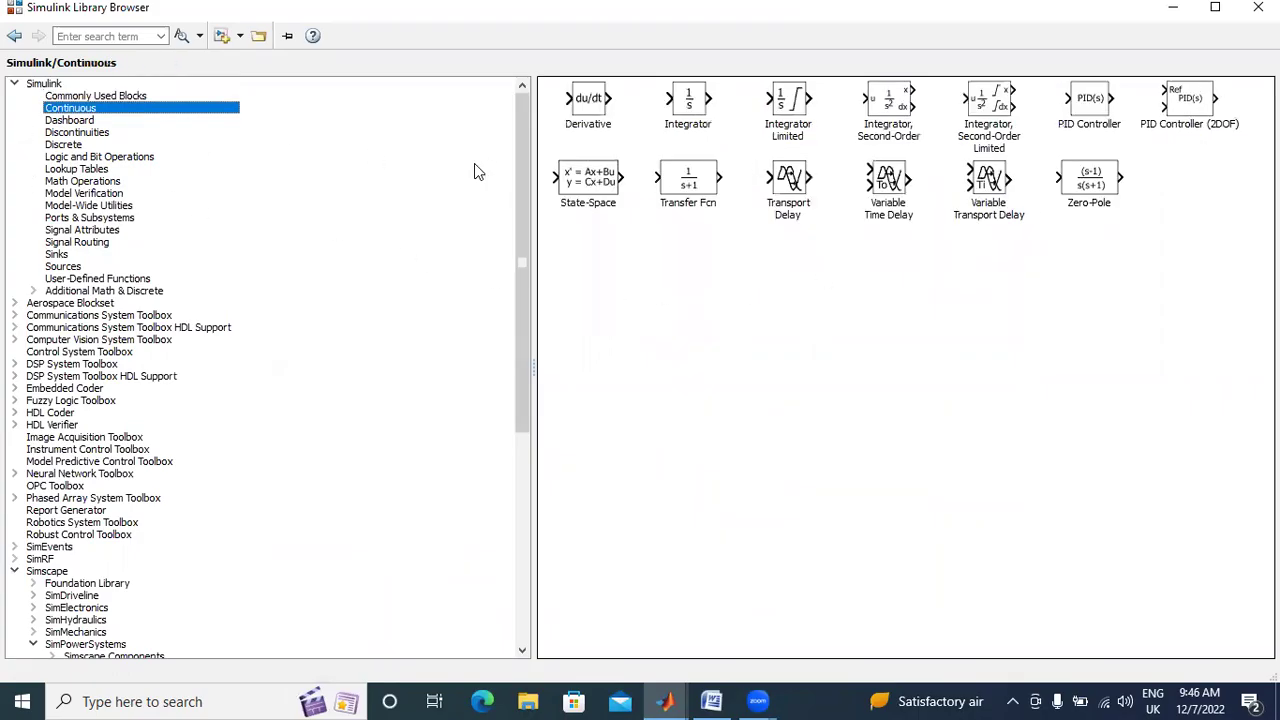
left_click(62, 268)
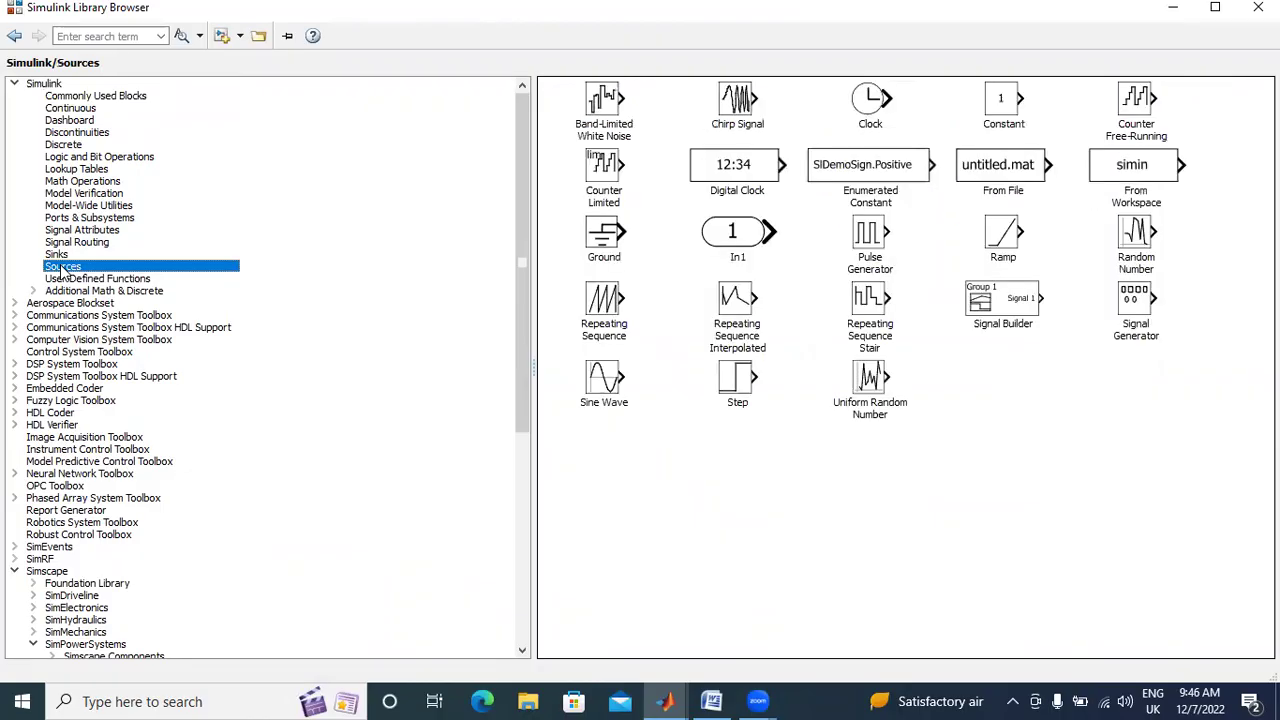
left_click(58, 255)
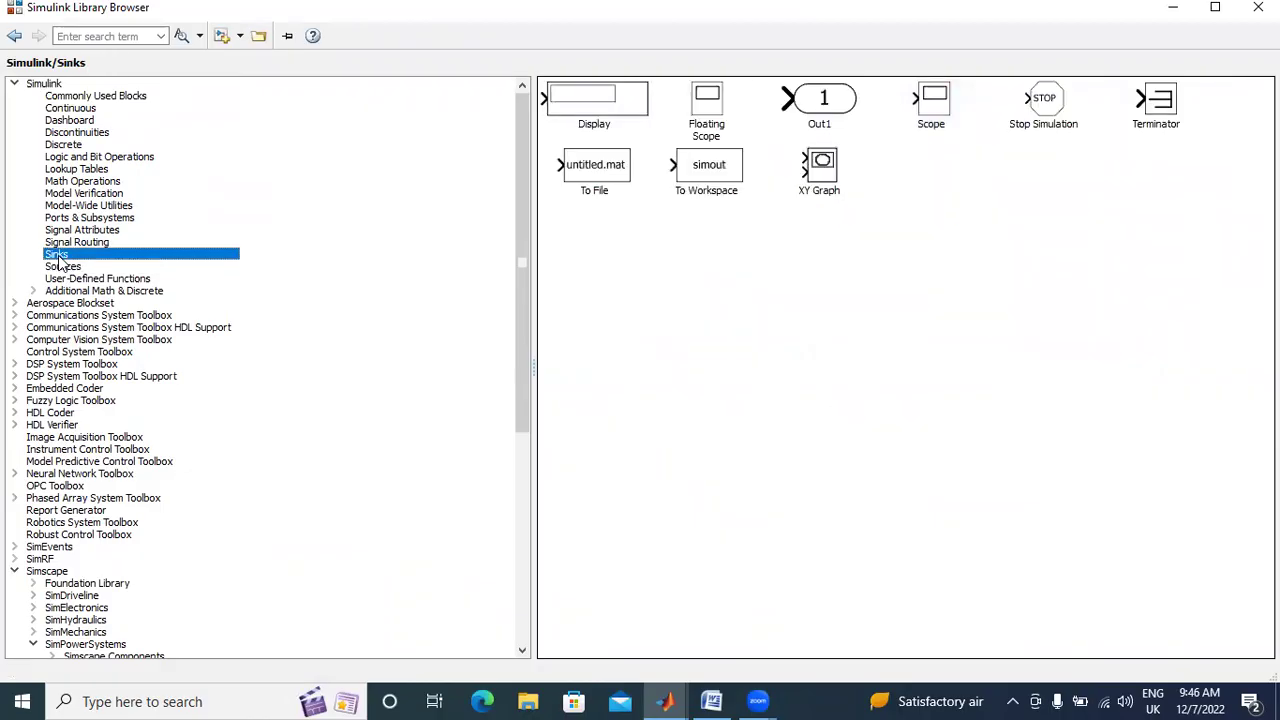
left_click(63, 244)
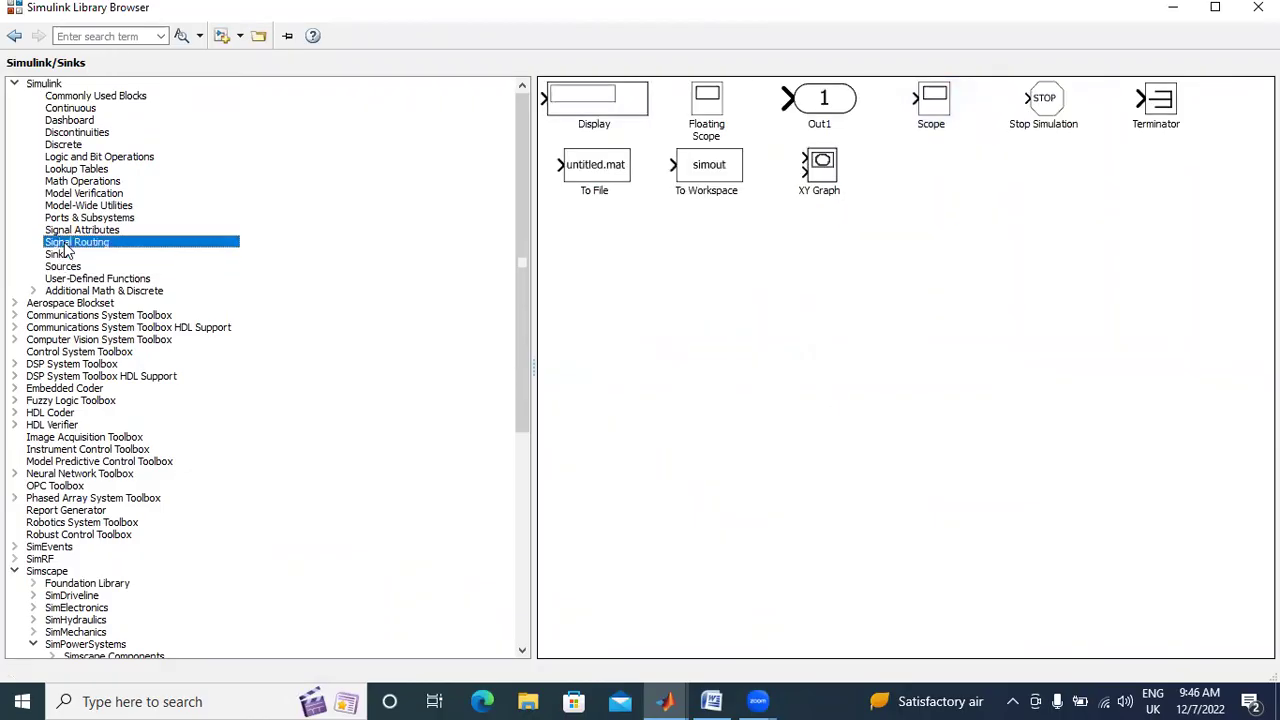
left_click(85, 160)
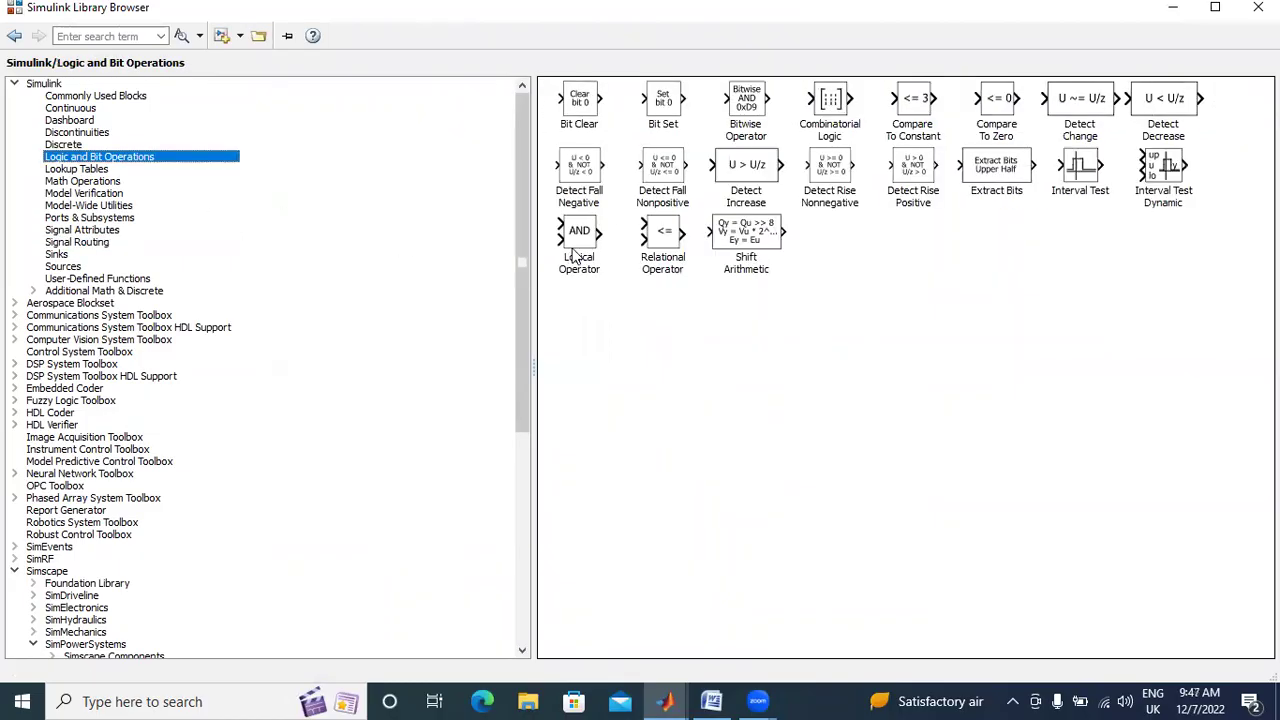
Inspect the Logical Operator block, then browse Continuous, Dashboard, Discontinuities, Discrete and User-Defined Functions
left_click(583, 243)
right_click(583, 243)
key("Escape")
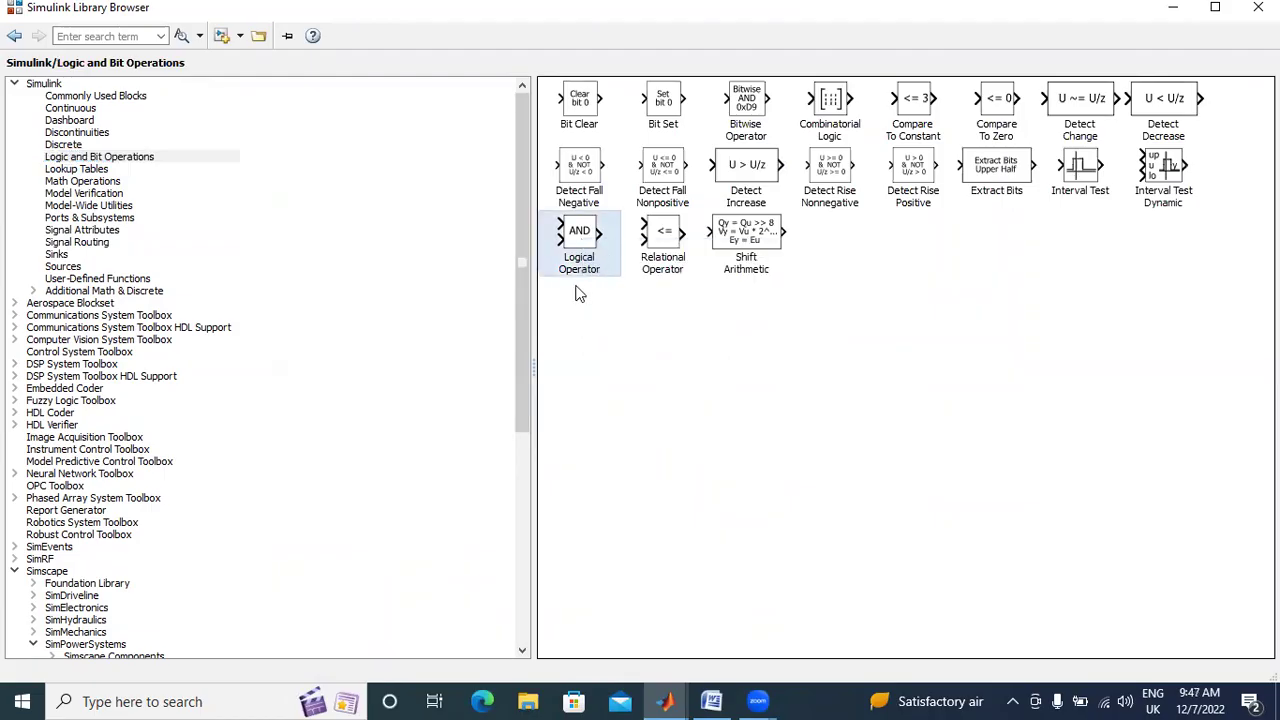
left_click(80, 109)
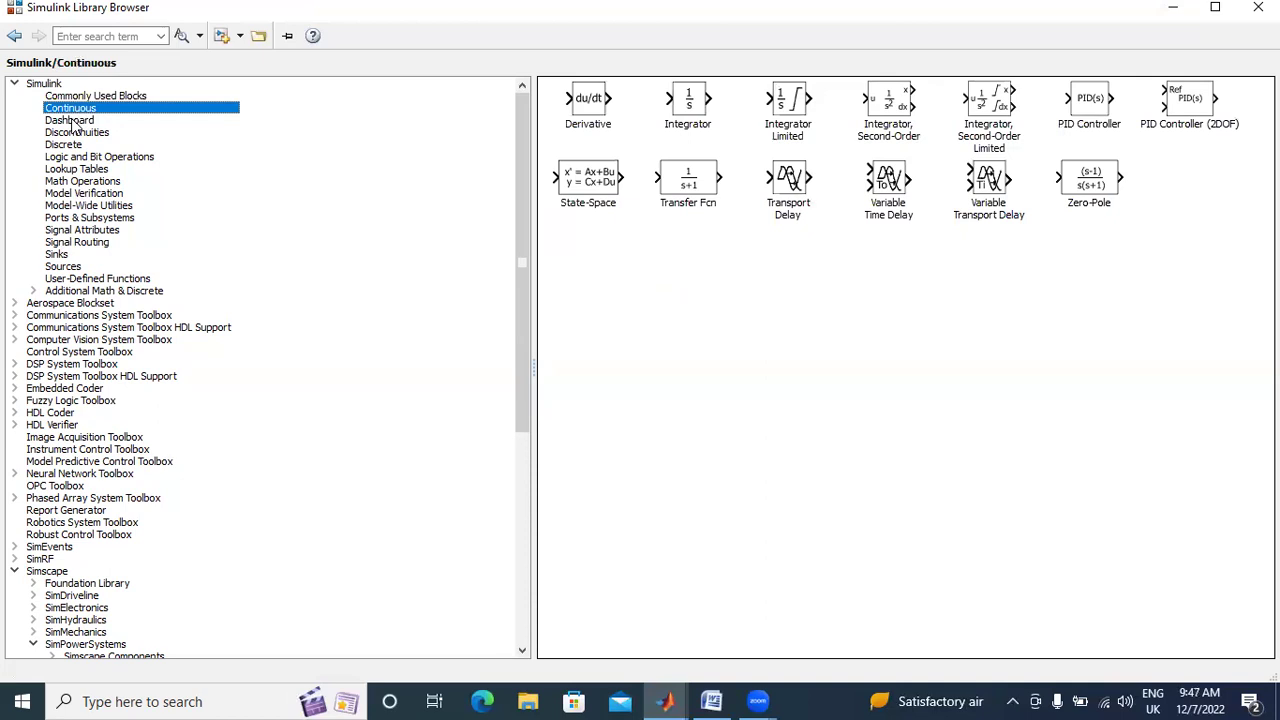
left_click(72, 121)
left_click(72, 136)
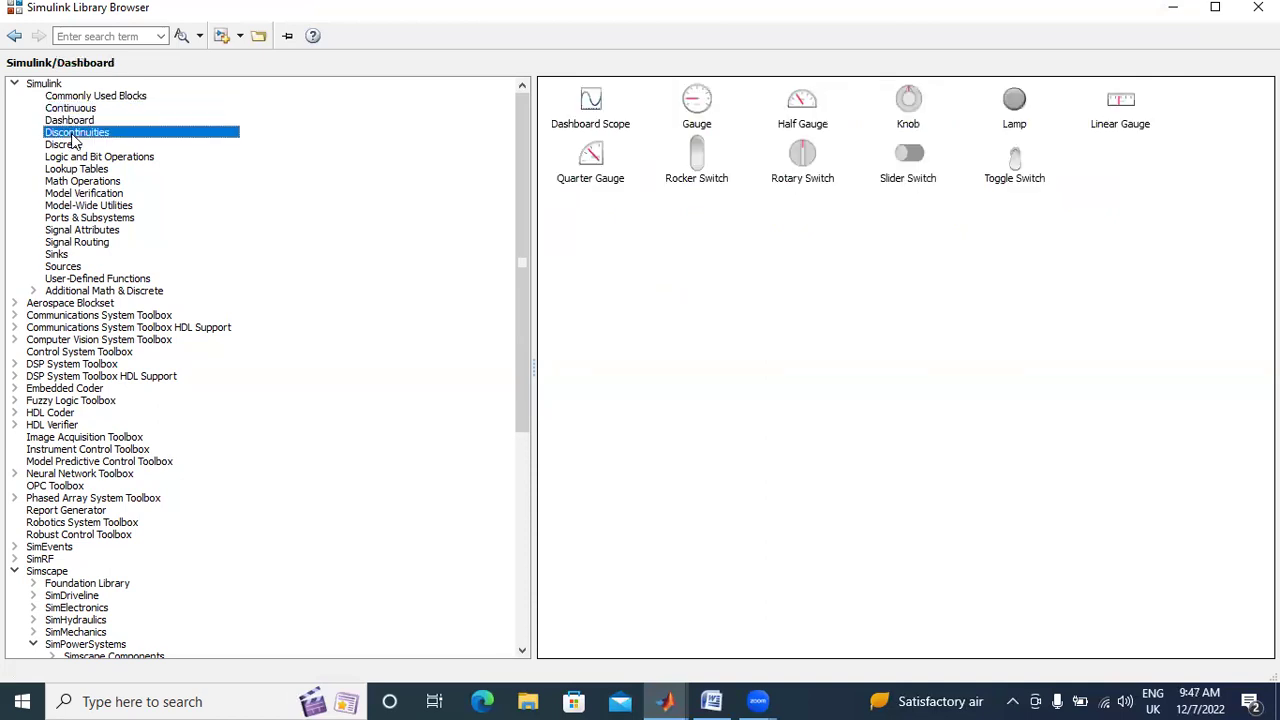
left_click(75, 147)
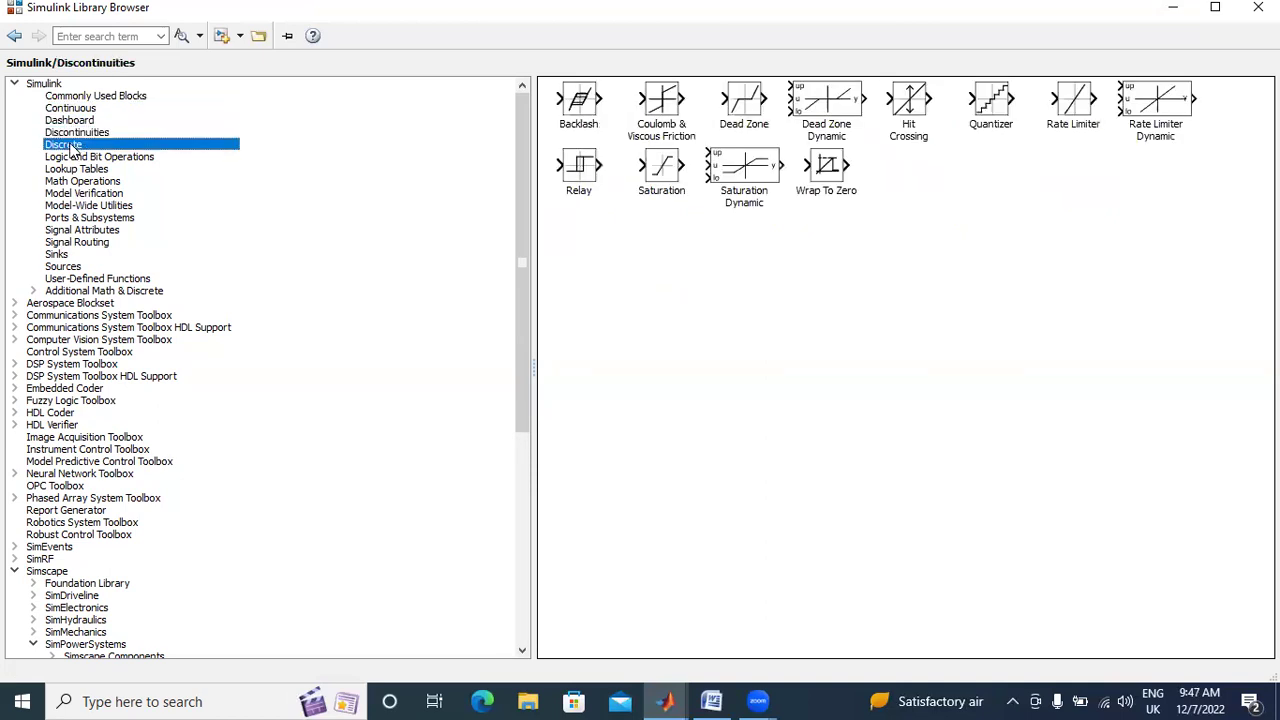
left_click(66, 281)
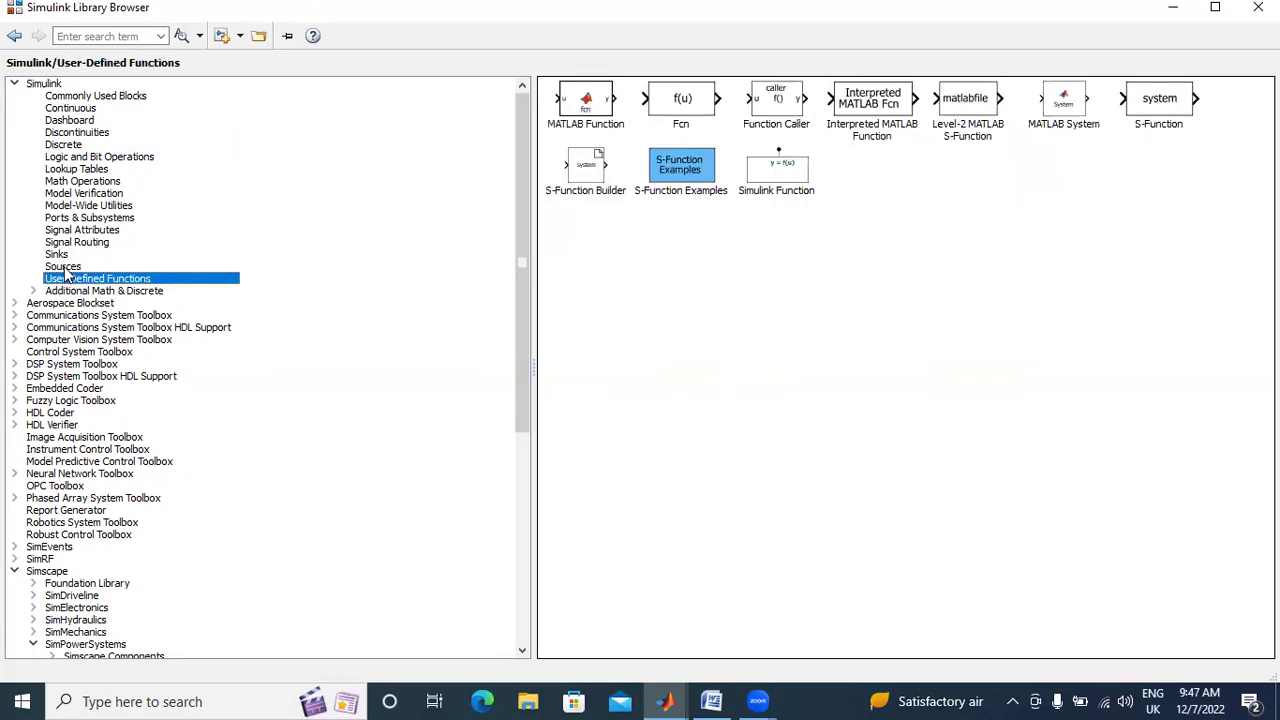
Add the Constant block from Sources to the untitled model
left_click(64, 267)
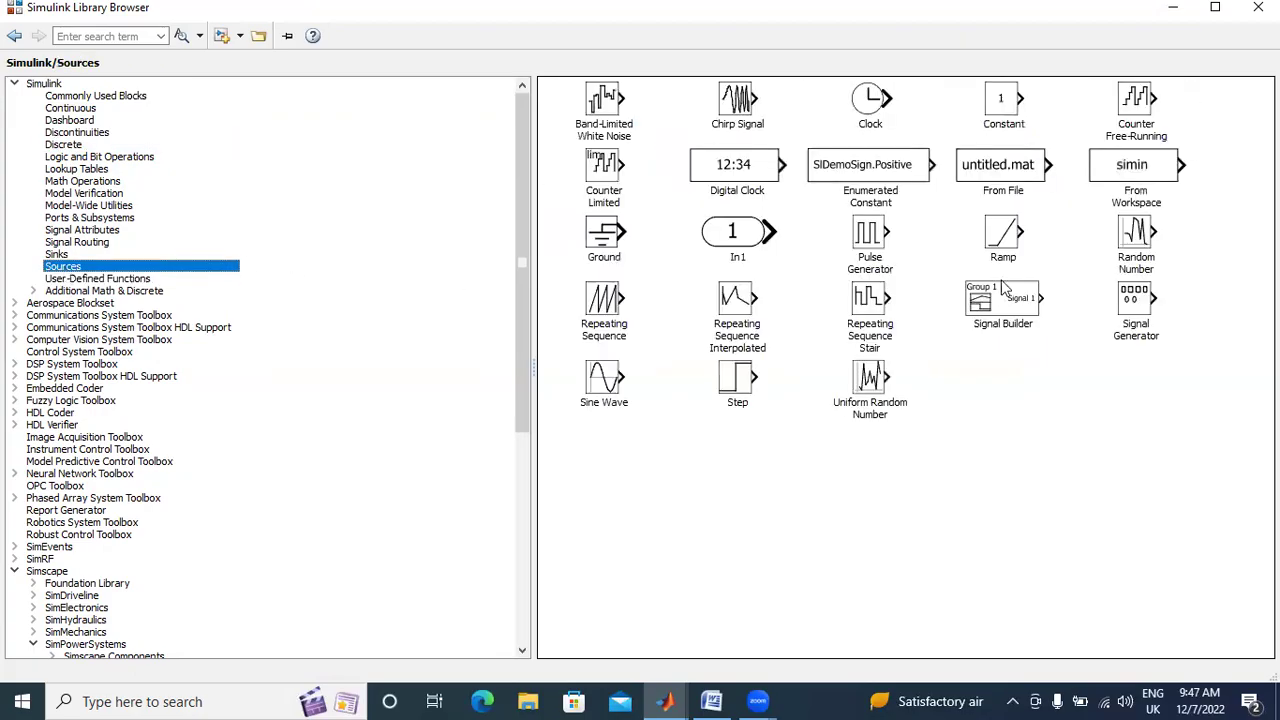
left_click(1007, 102)
right_click(1007, 102)
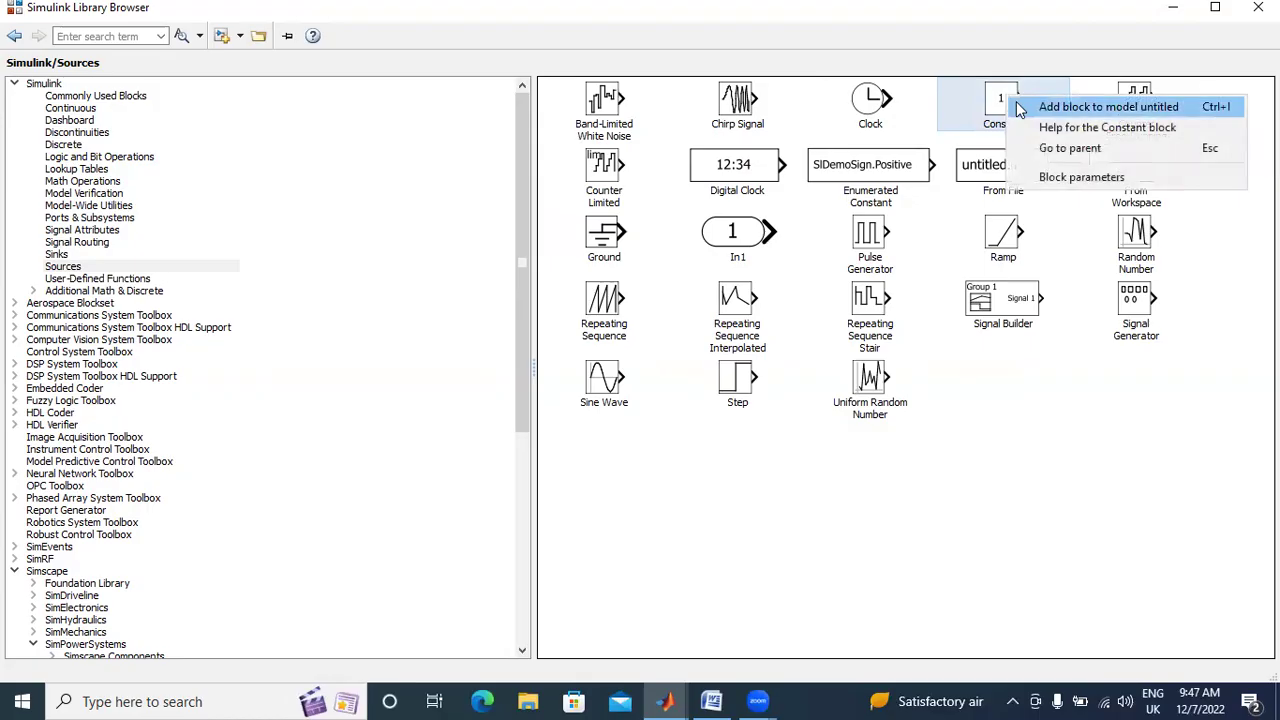
left_click(1020, 105)
Add the Display block from Sinks to the untitled model
left_click(58, 255)
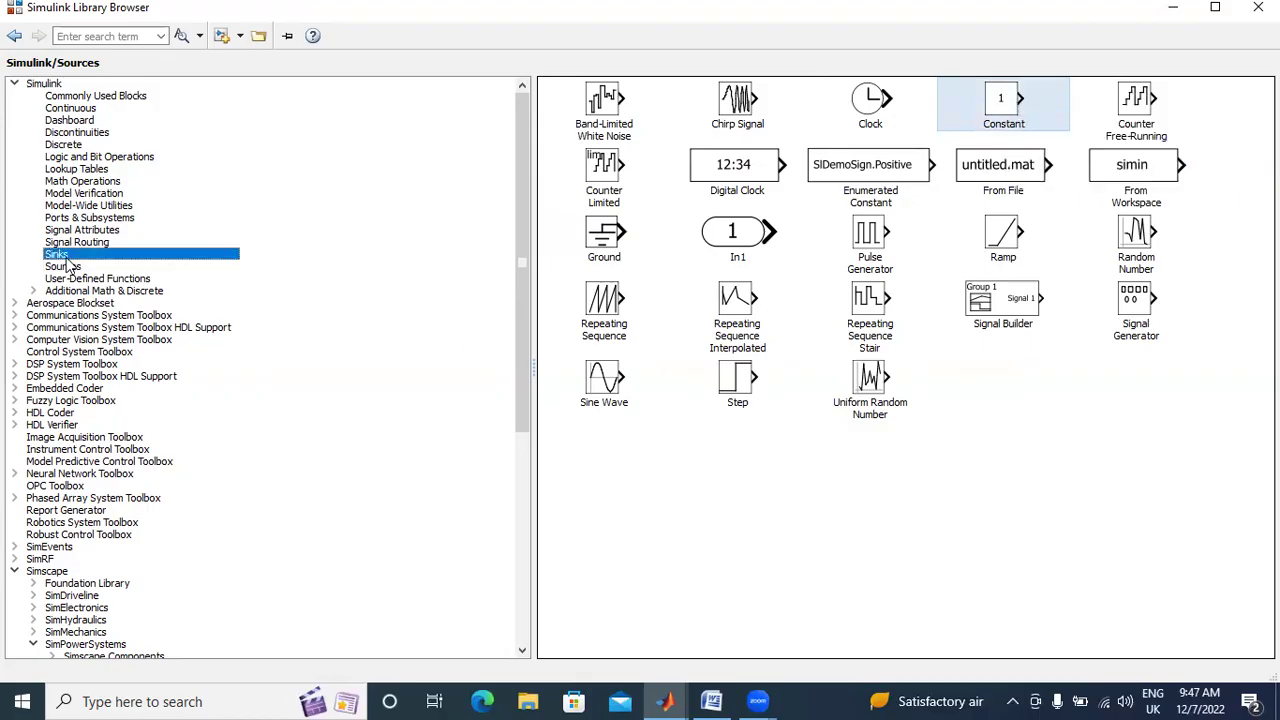
left_click(611, 95)
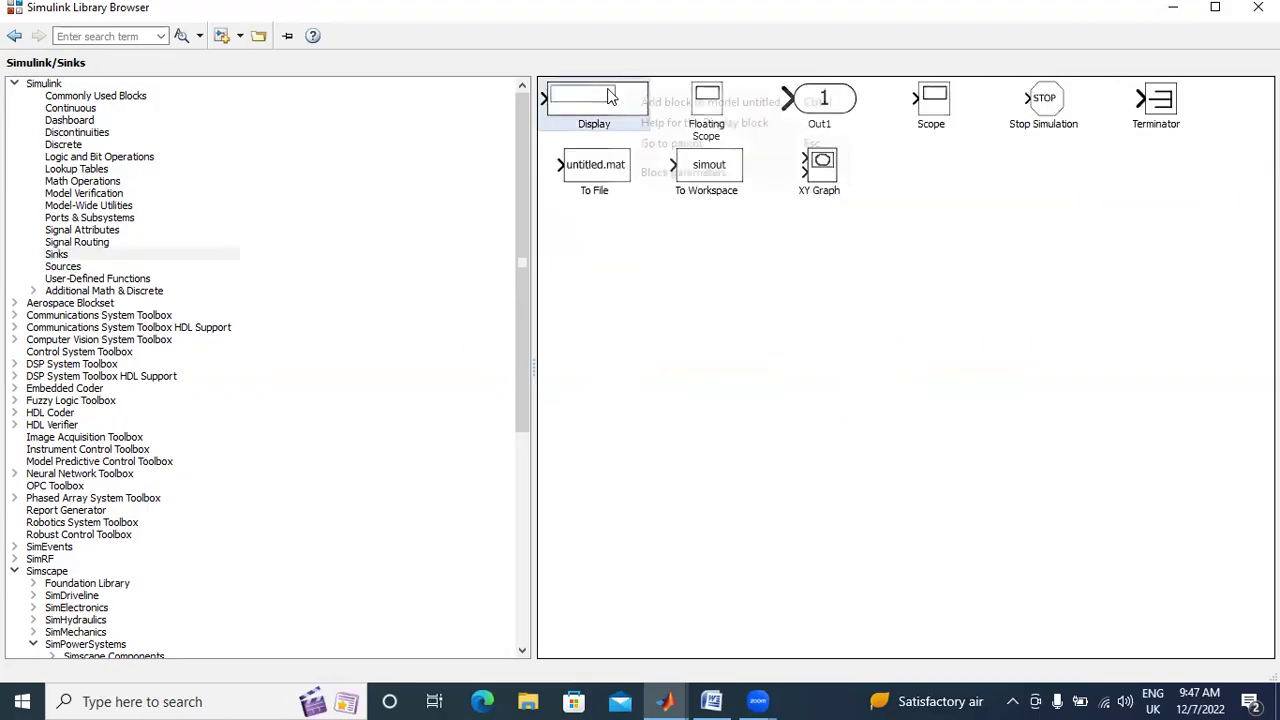
right_click(611, 95)
left_click(639, 112)
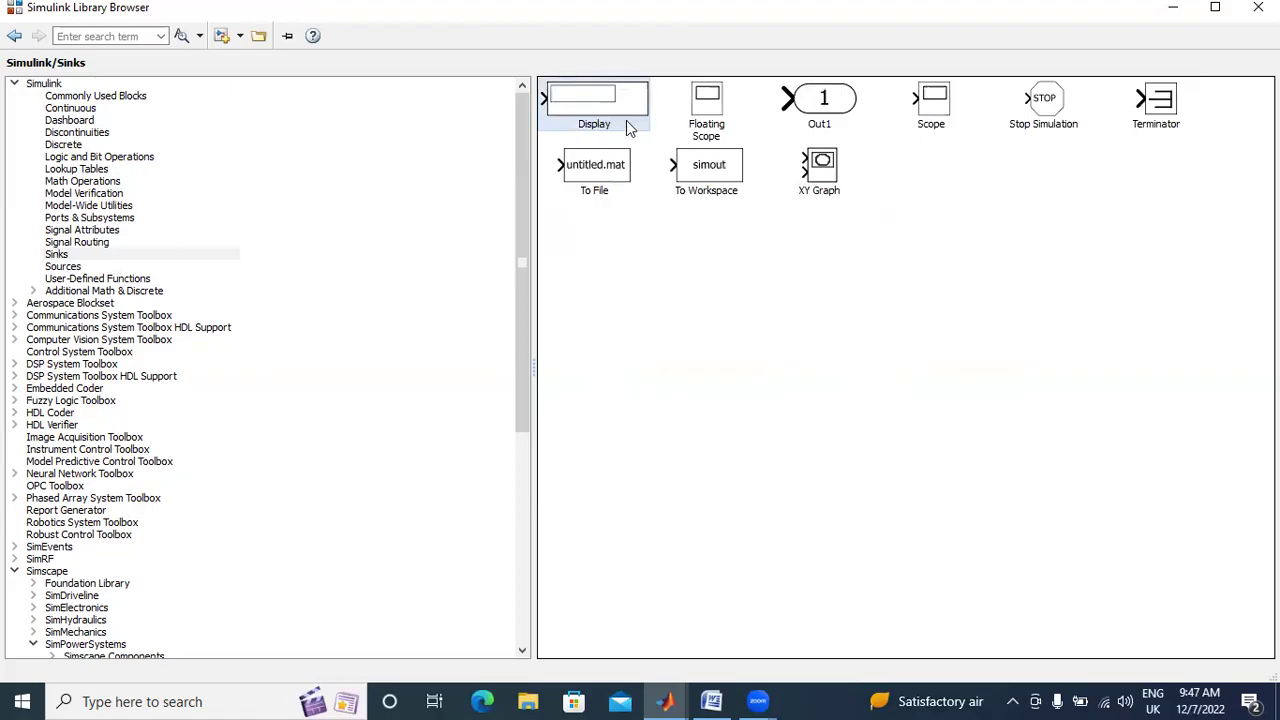
right_click(616, 100)
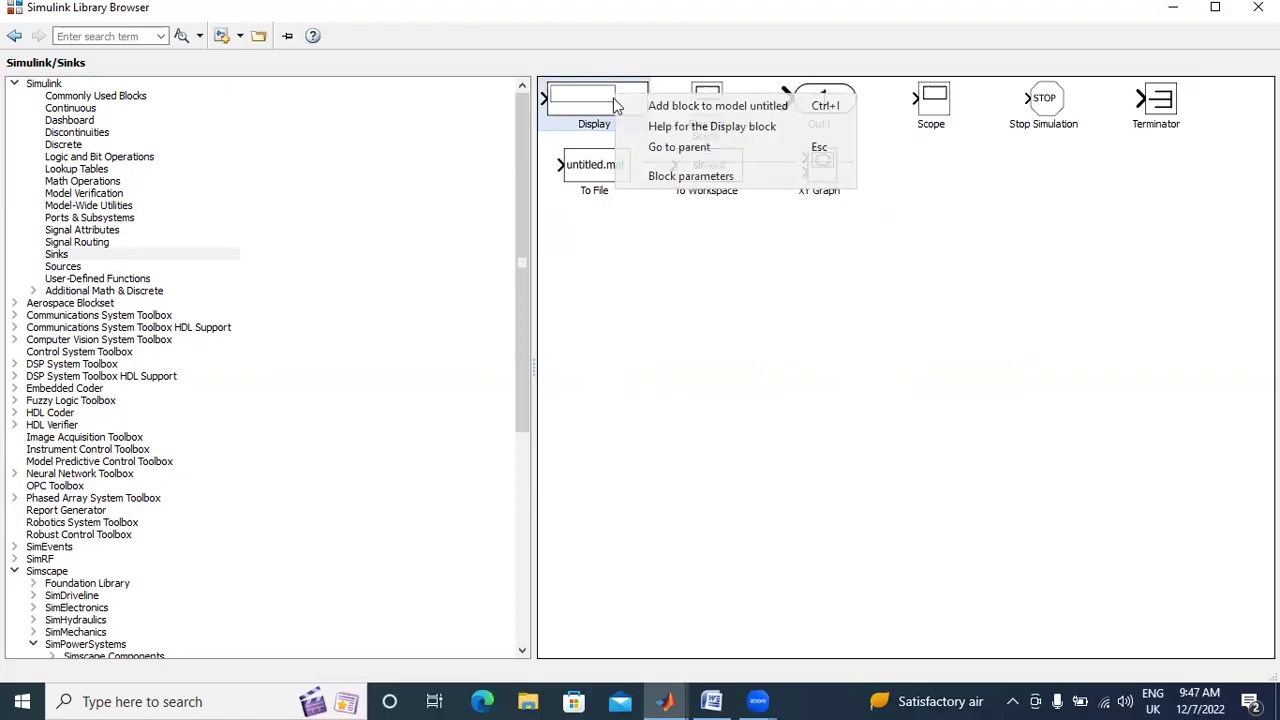
left_click(645, 104)
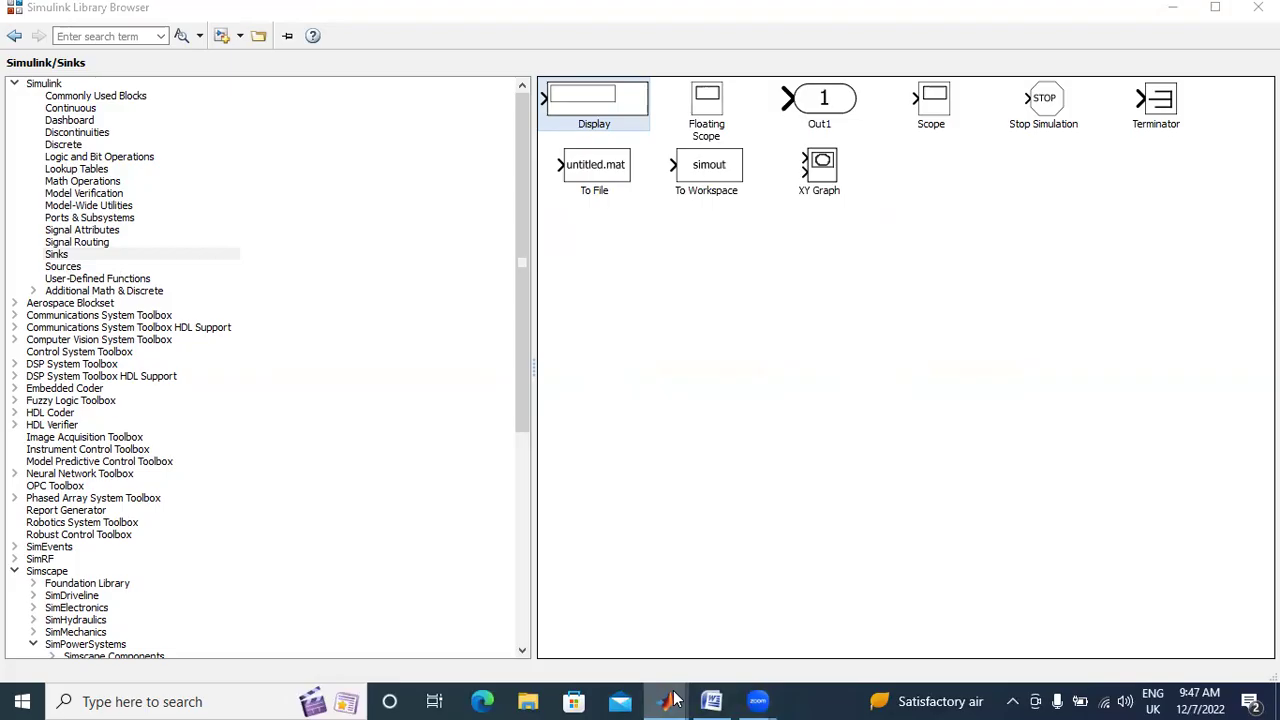
Arrange Constant, Logical Operator and Display in a left-to-right row
mouse_move(666, 700)
left_click(686, 633)
left_click_drag(651, 400, 733, 271)
left_click_drag(651, 400, 422, 282)
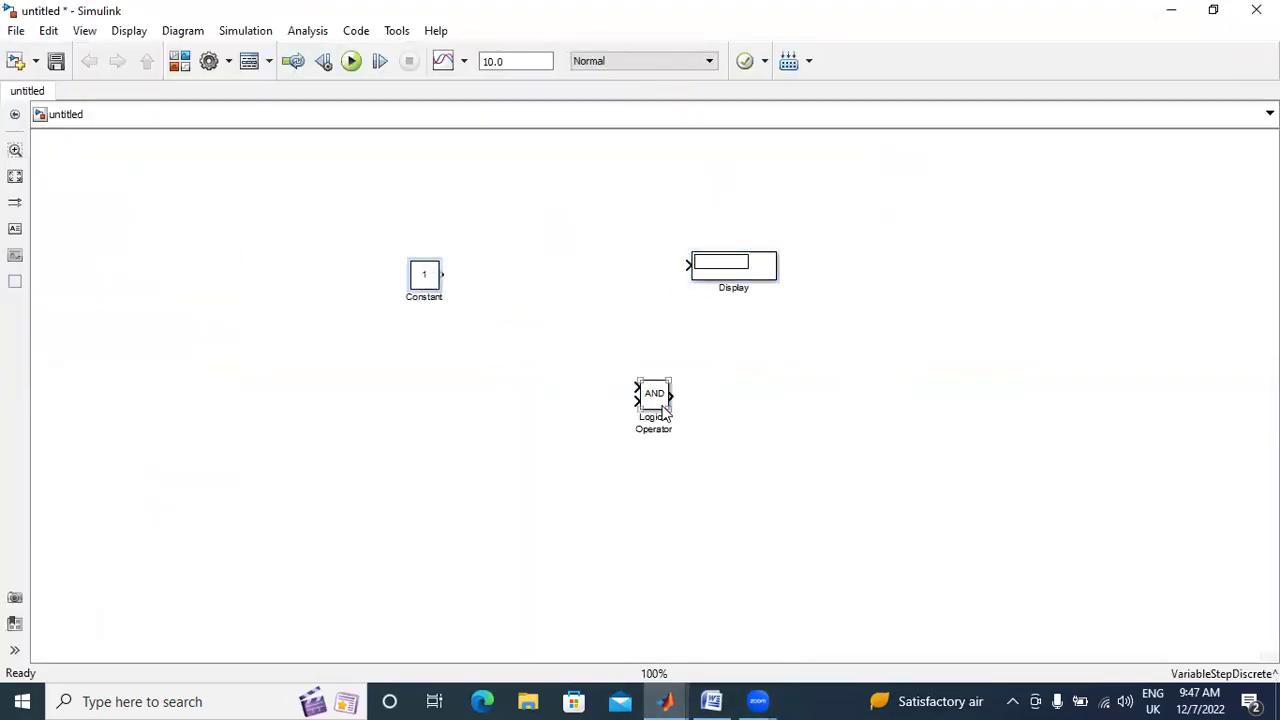
left_click_drag(651, 394, 558, 281)
Change the Logical Operator to NOT, then check the Word truth tables
left_click(716, 349)
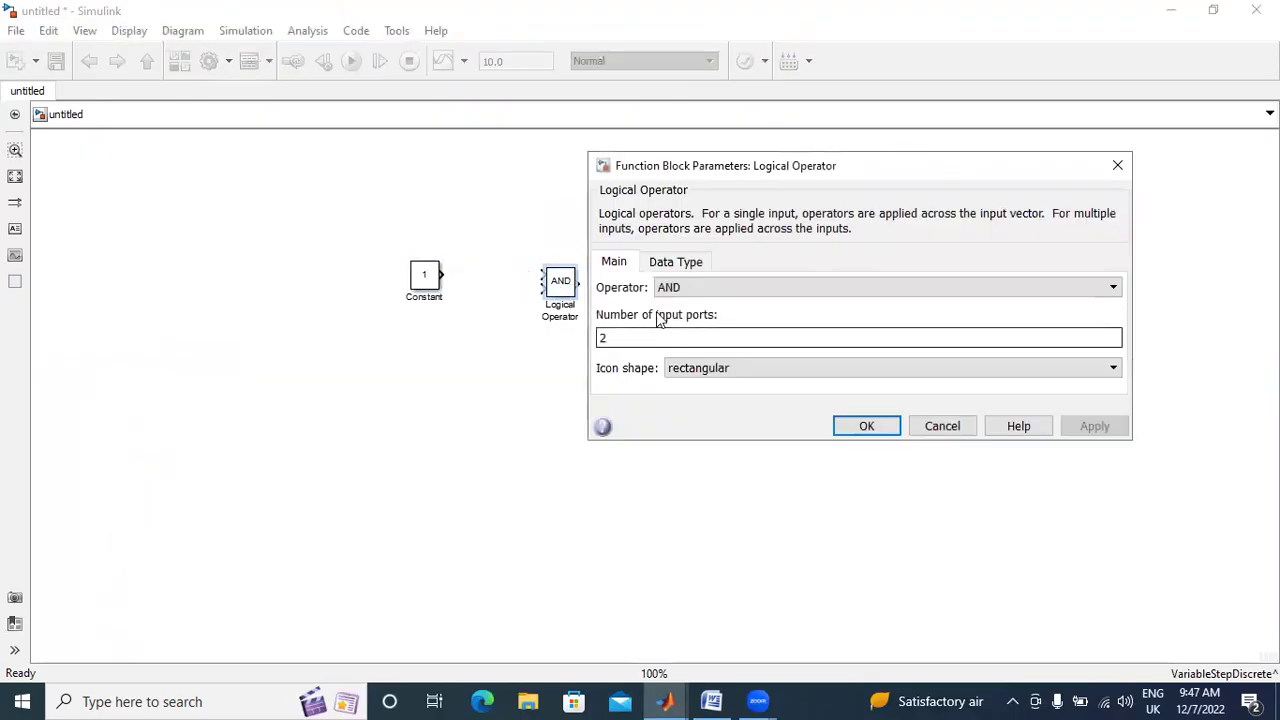
left_click(684, 292)
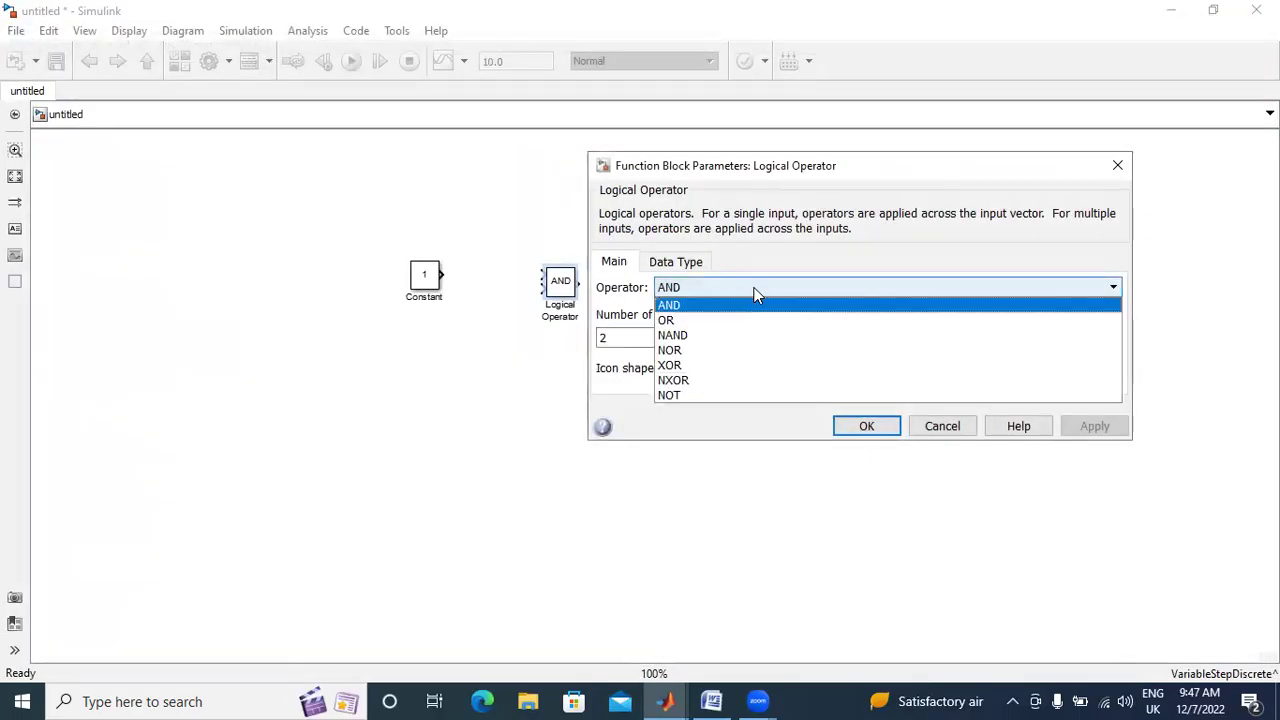
left_click(683, 308)
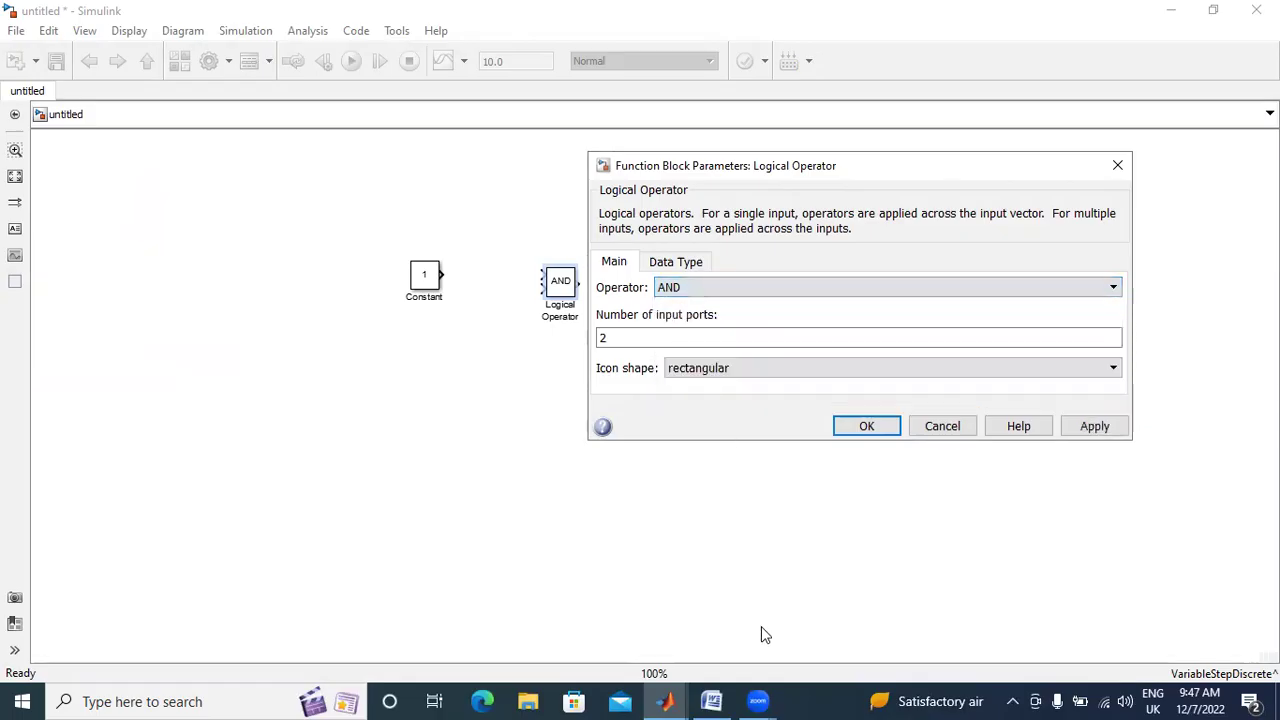
left_click(698, 290)
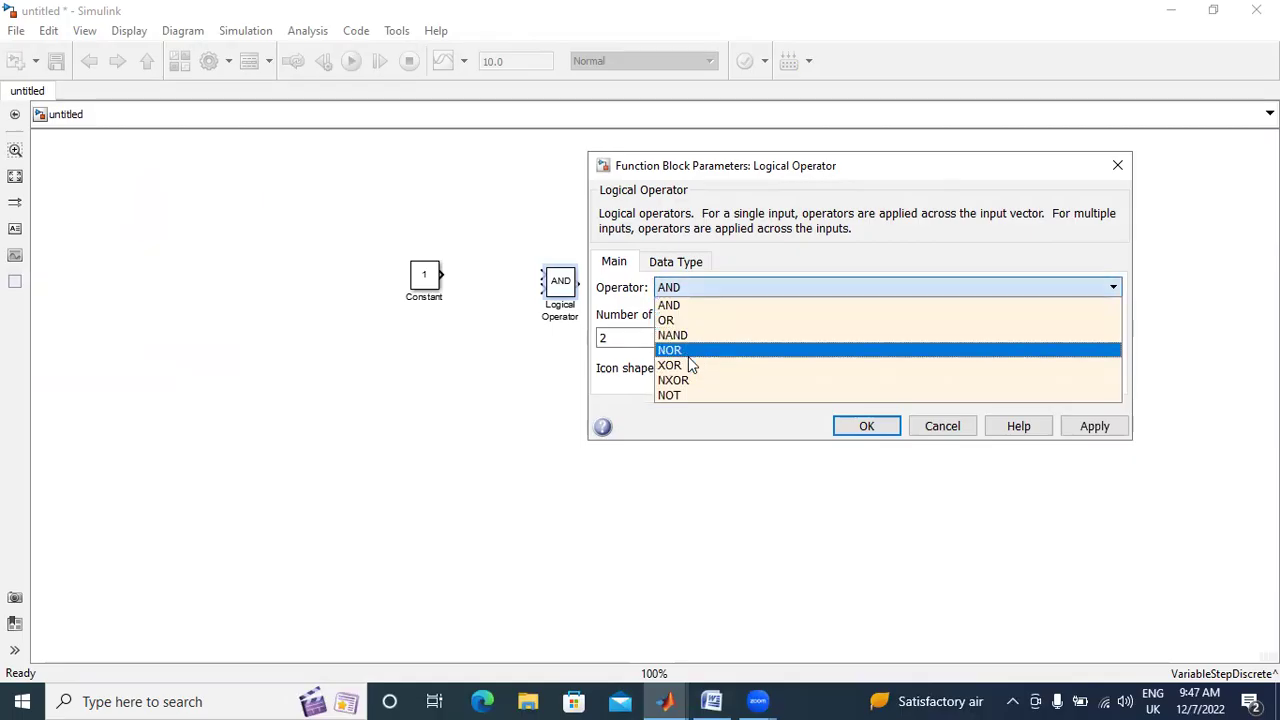
left_click(686, 394)
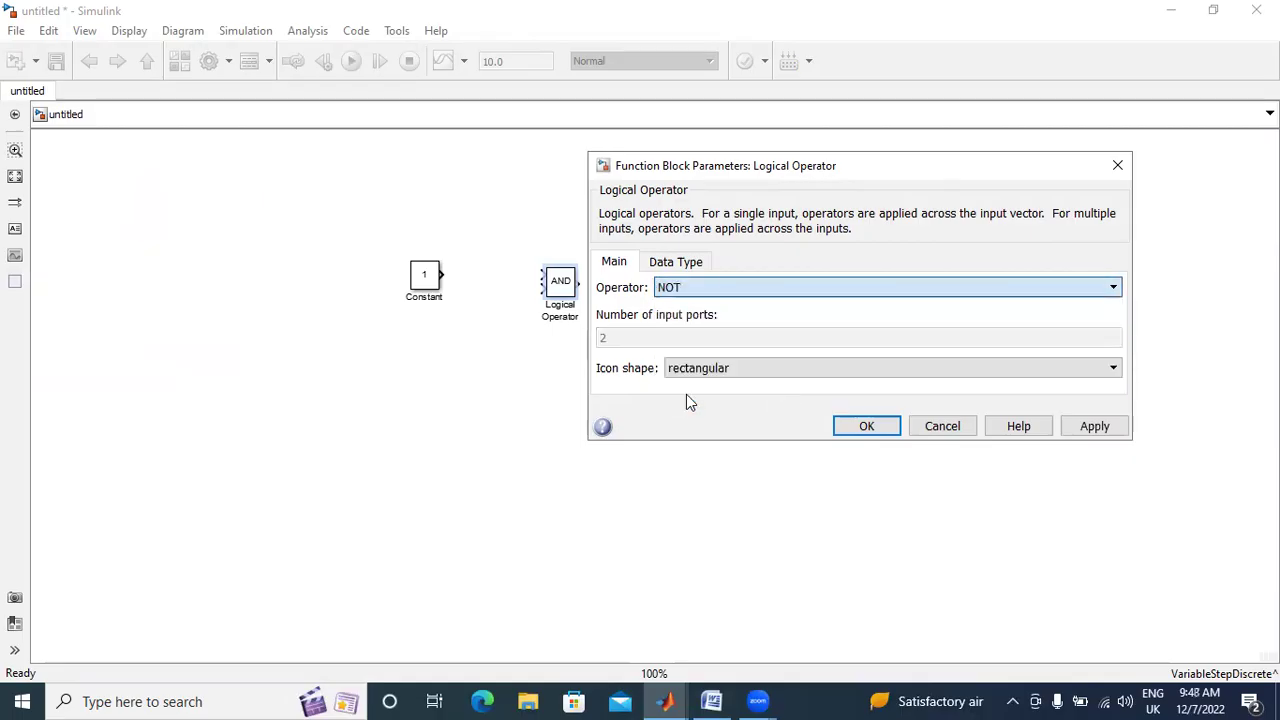
left_click(1100, 429)
left_click(872, 426)
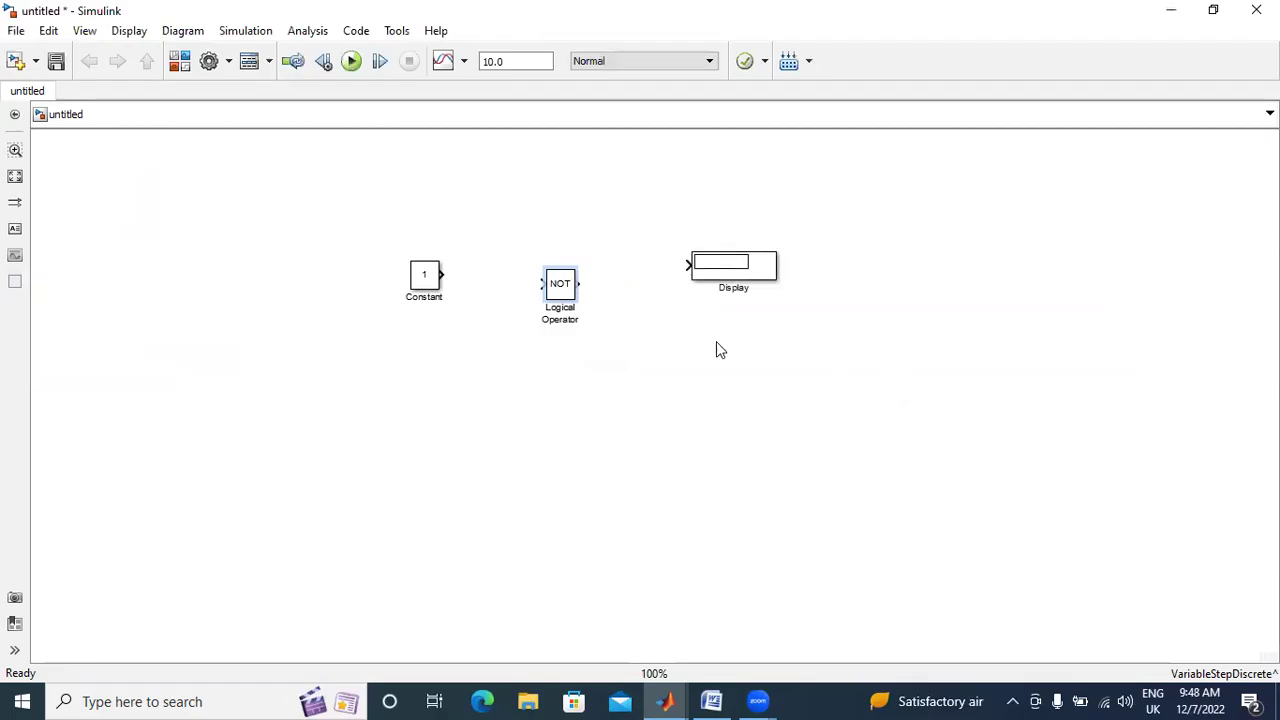
left_click(711, 701)
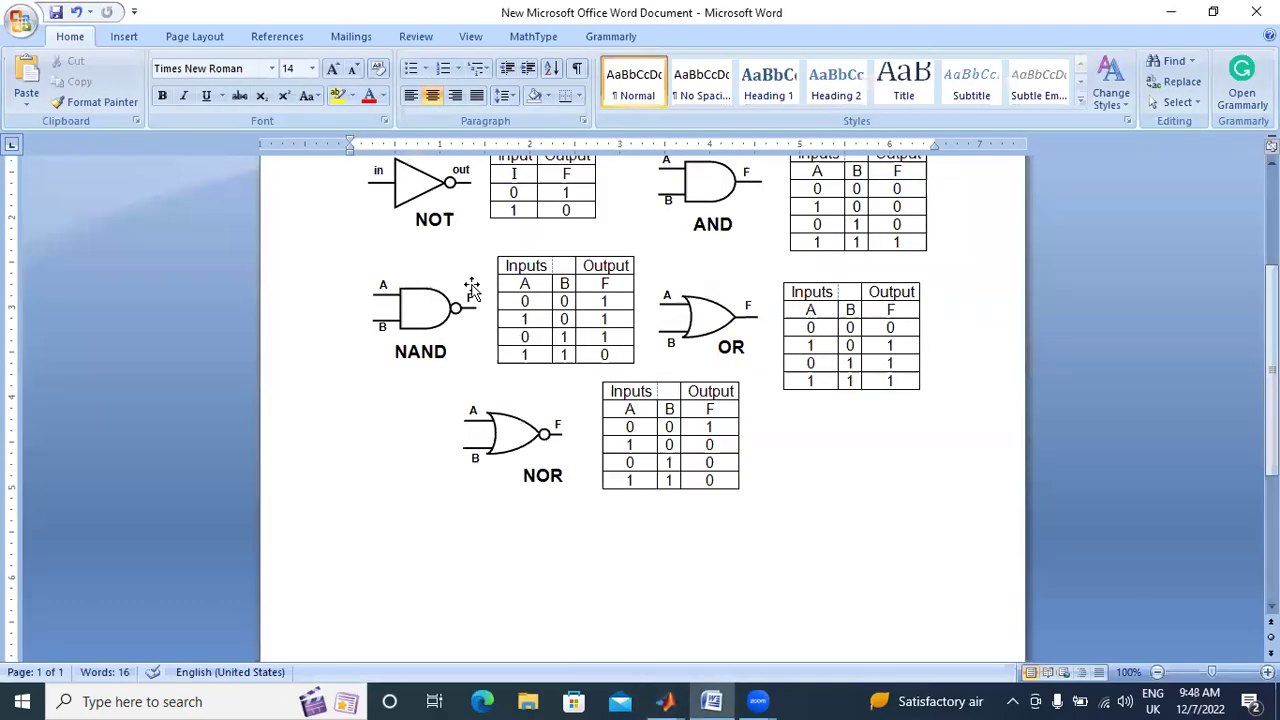
scroll(394, 190, "up", 5)
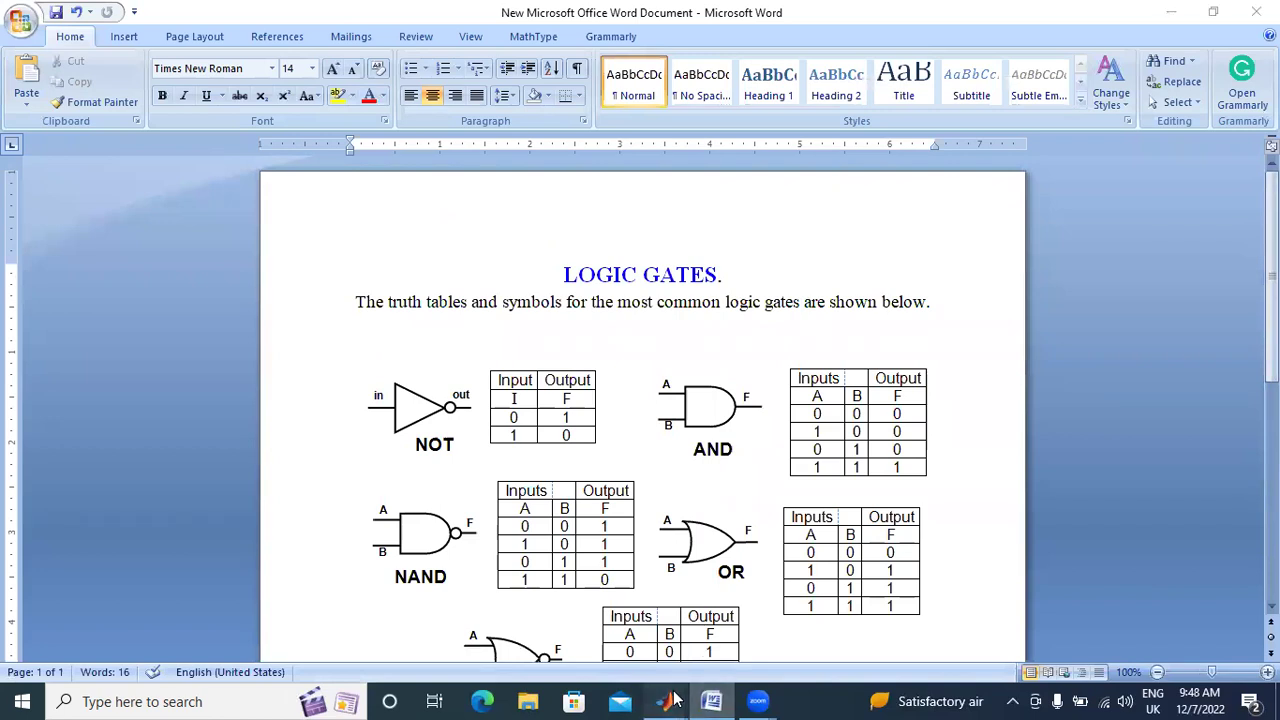
Wire Constant through the NOT operator to Display and run the simulation
mouse_move(665, 701)
left_click(714, 628)
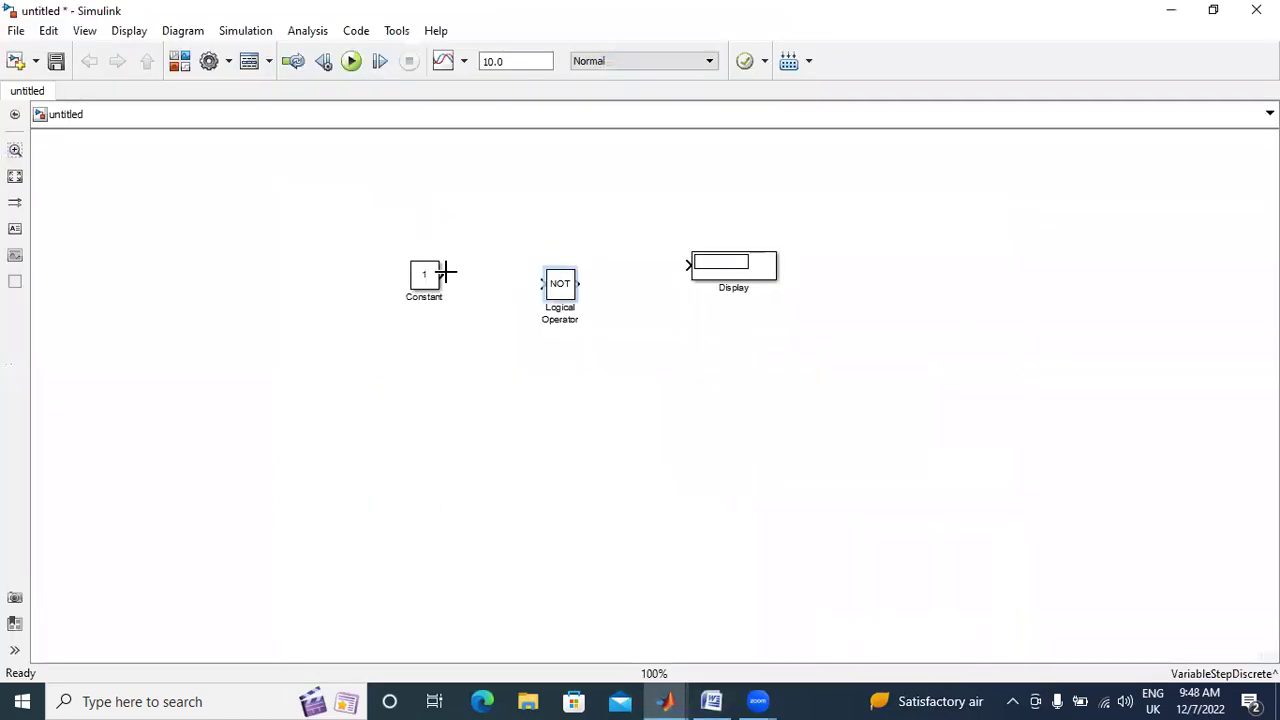
left_click_drag(443, 274, 698, 286)
left_click_drag(428, 278, 438, 288)
left_click(548, 195)
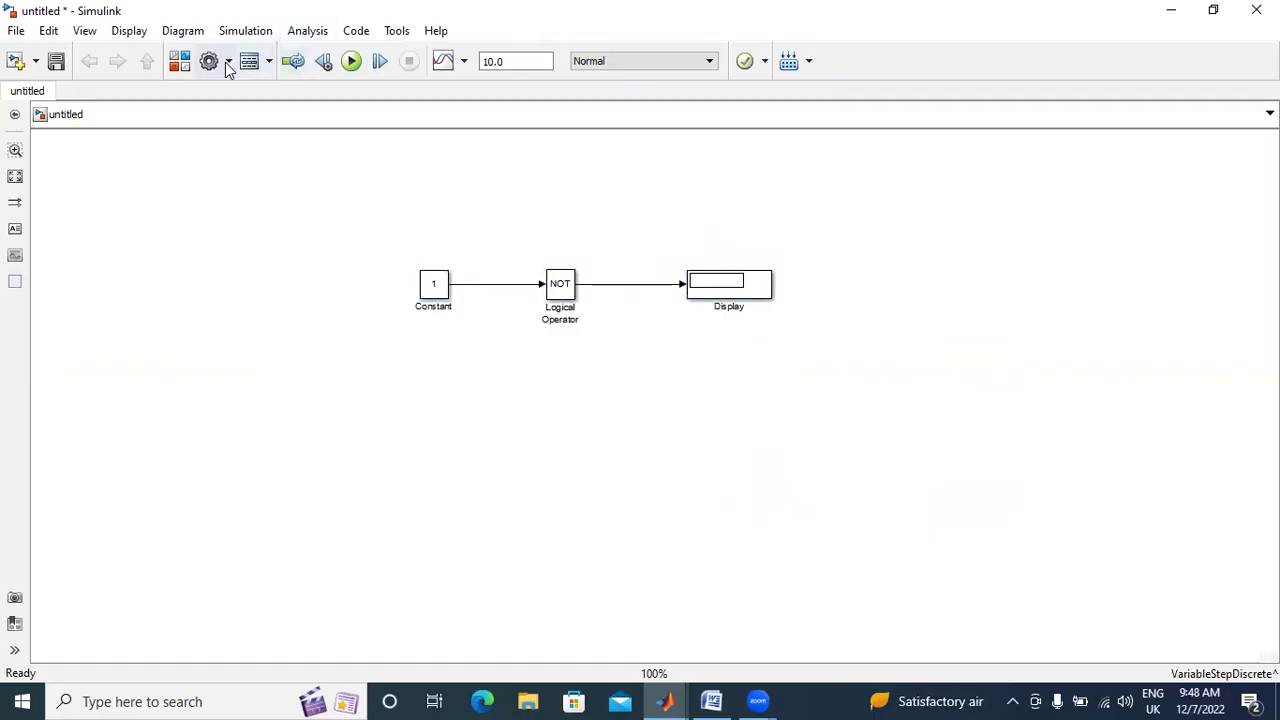
left_click(353, 61)
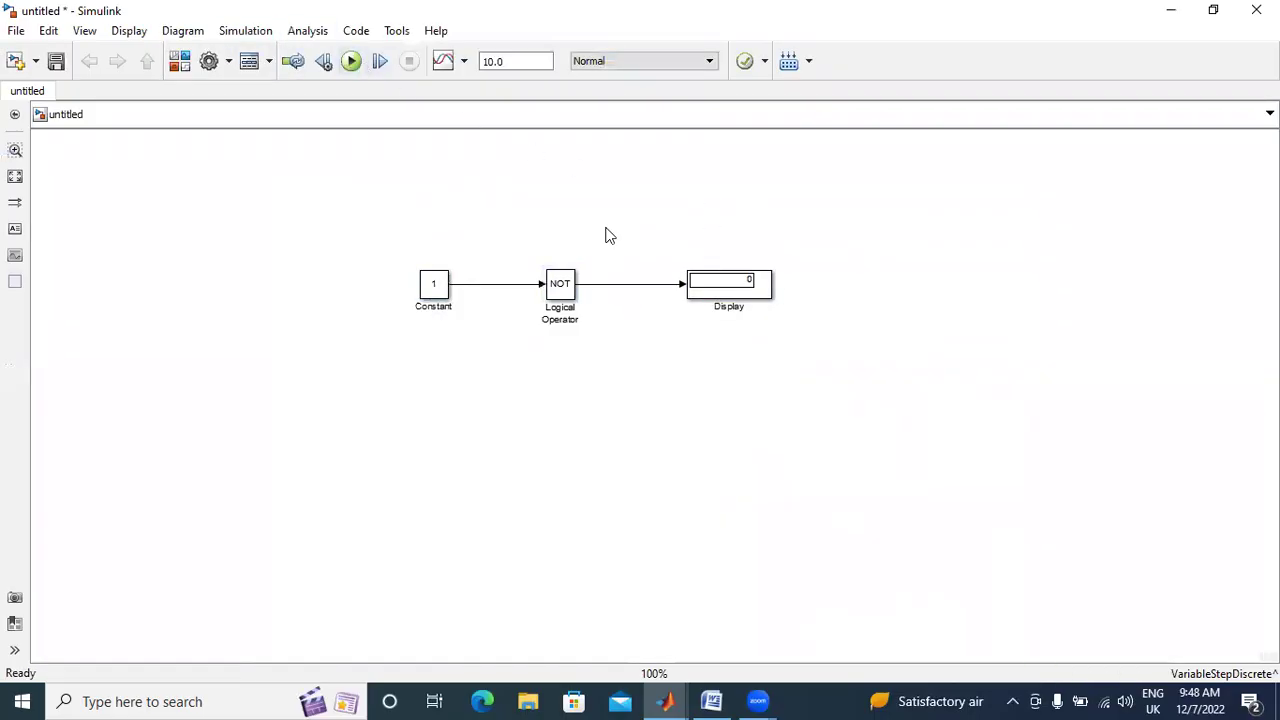
Set the Constant value to 0 and rerun the simulation
left_click(447, 287)
left_click(752, 293)
double_click(436, 288)
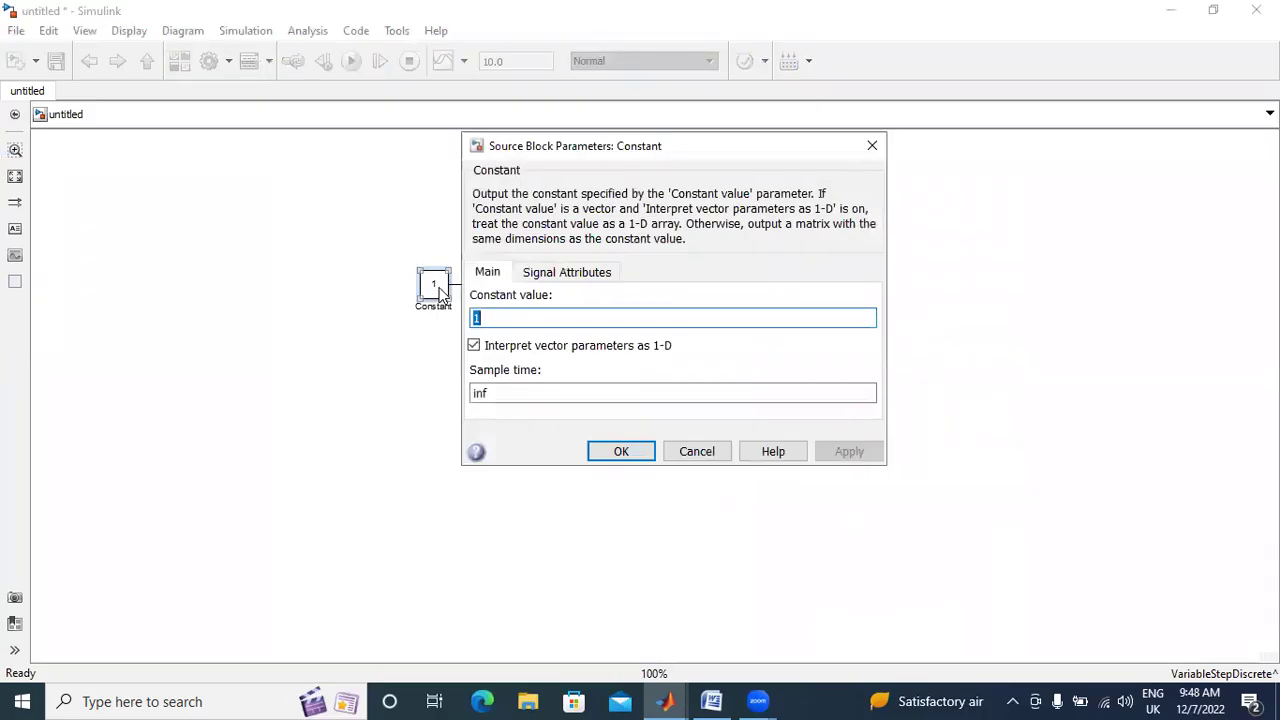
type("0")
left_click(849, 451)
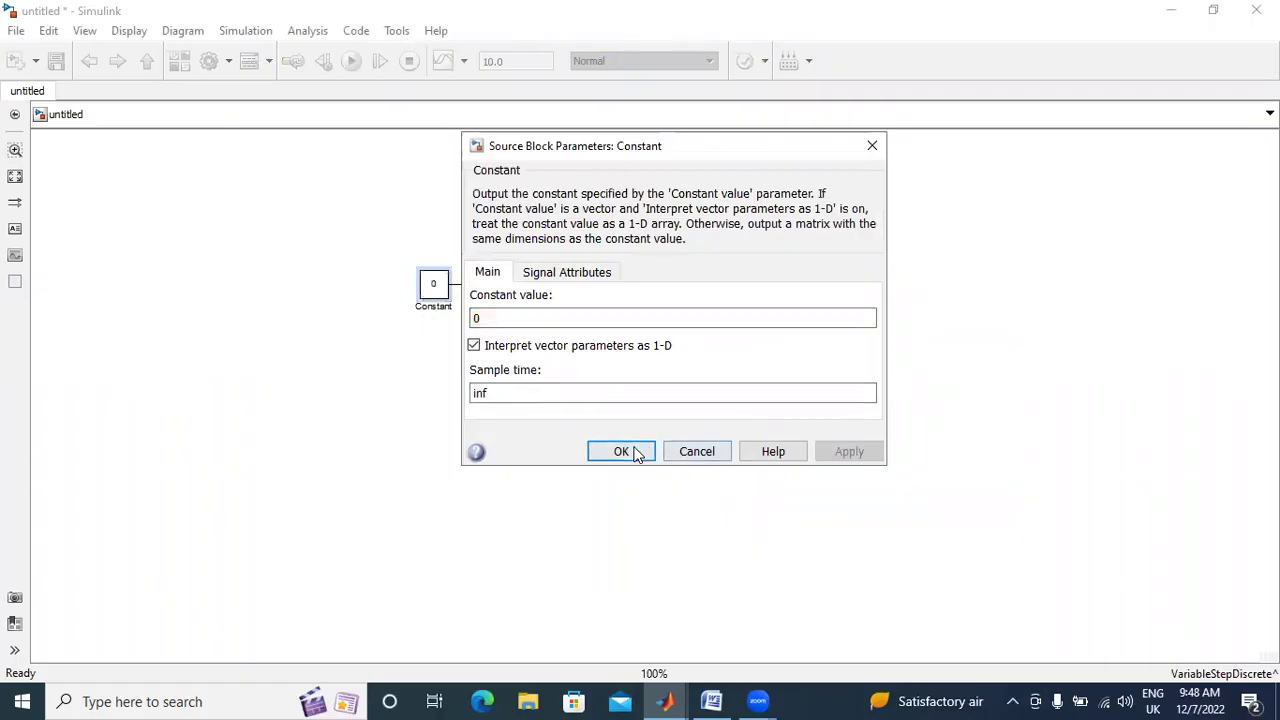
left_click(622, 451)
left_click(351, 62)
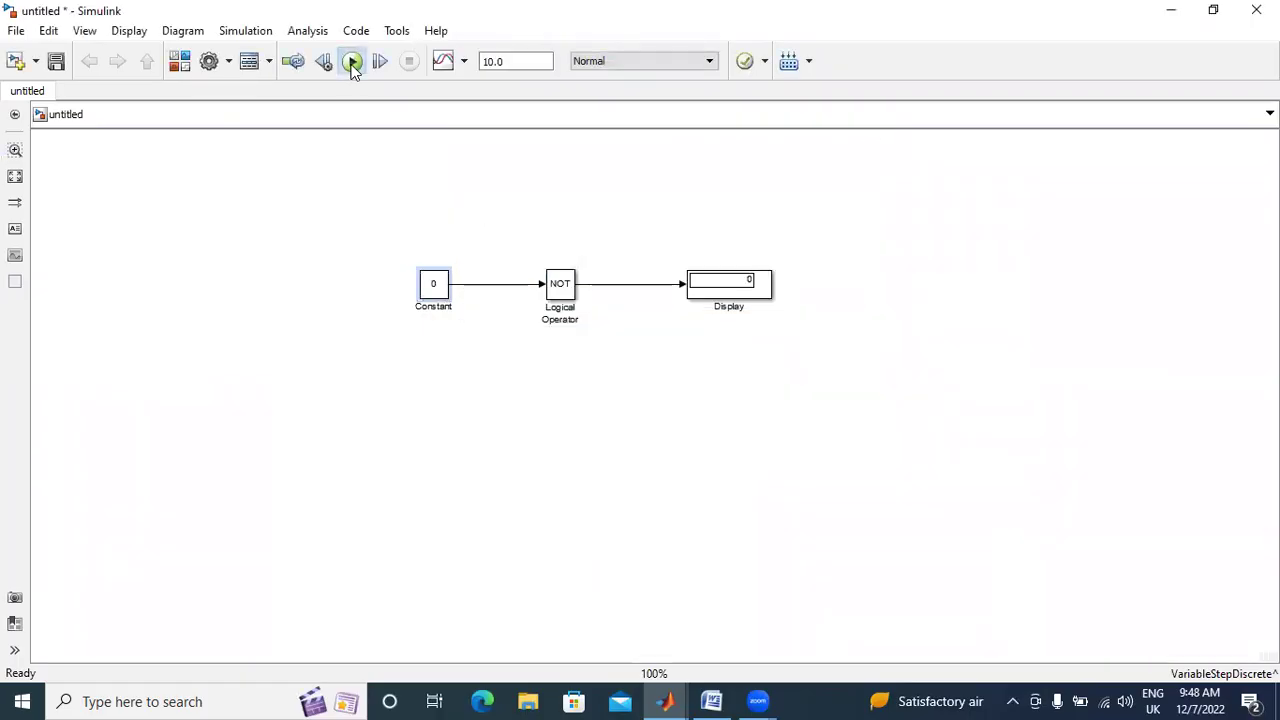
Compare the Display result with the NOT truth table in Word
left_click(714, 290)
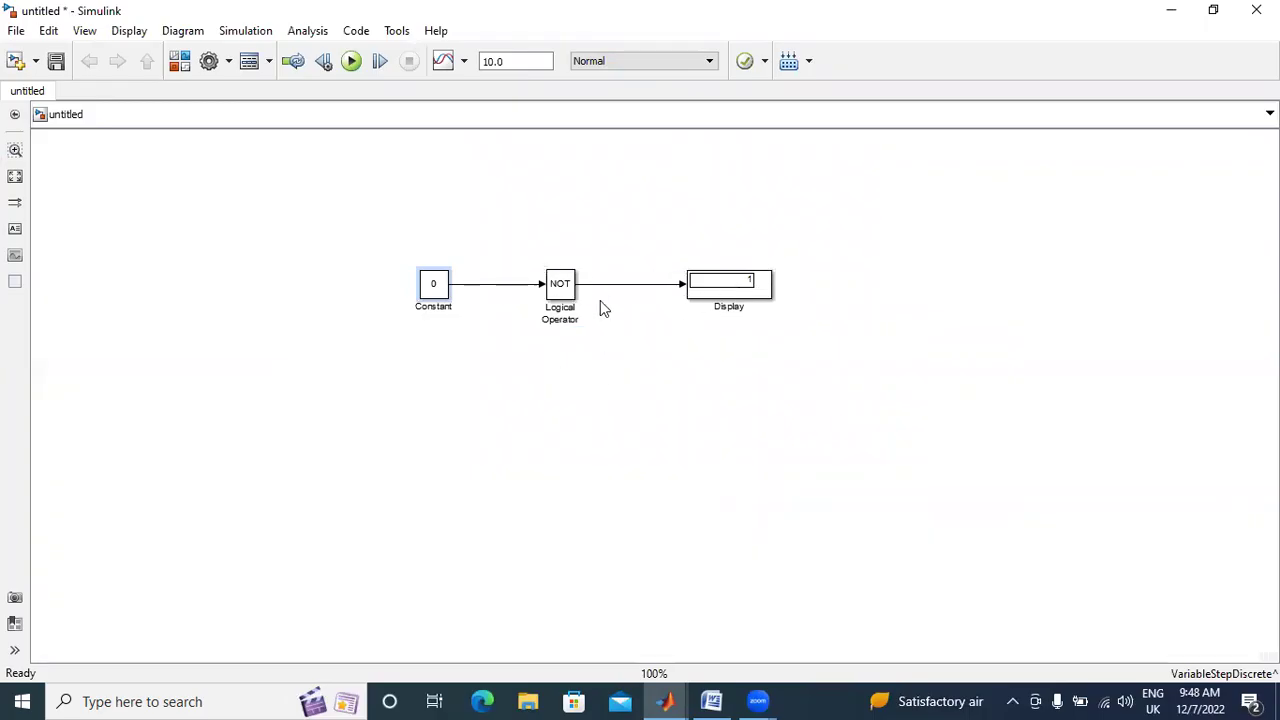
left_click(440, 288)
left_click(711, 701)
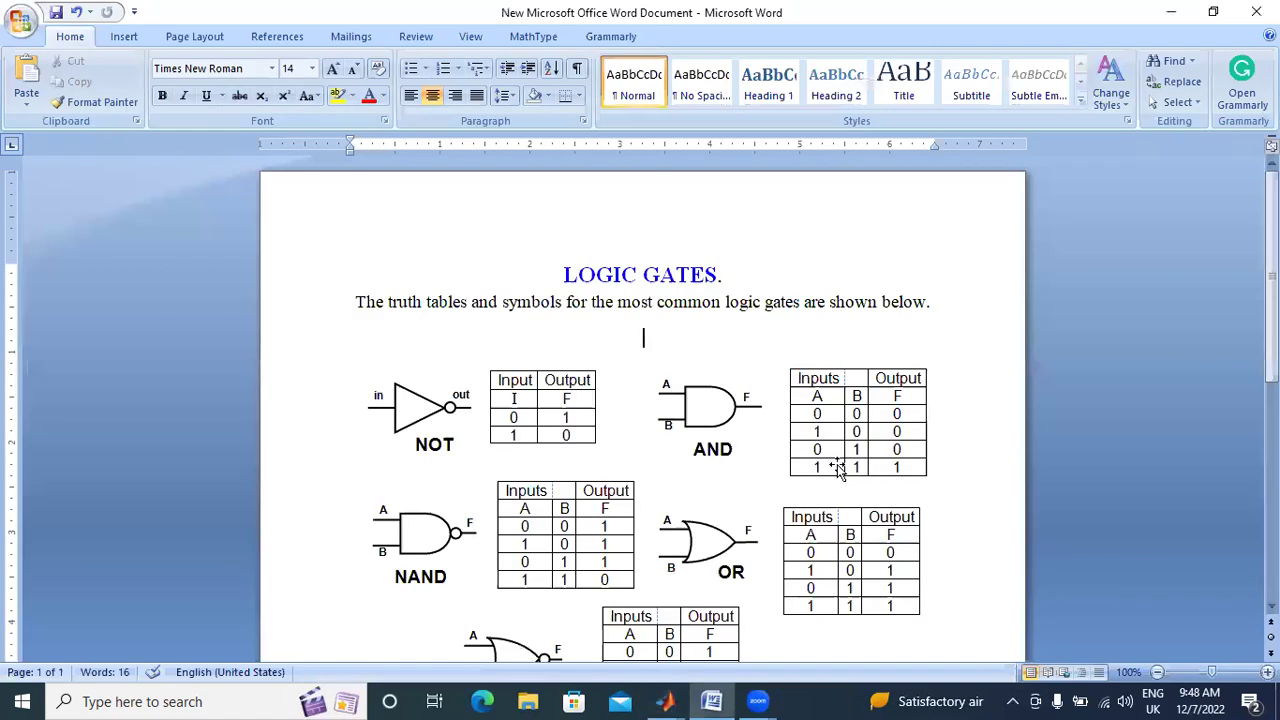
scroll(705, 403, "down", 3)
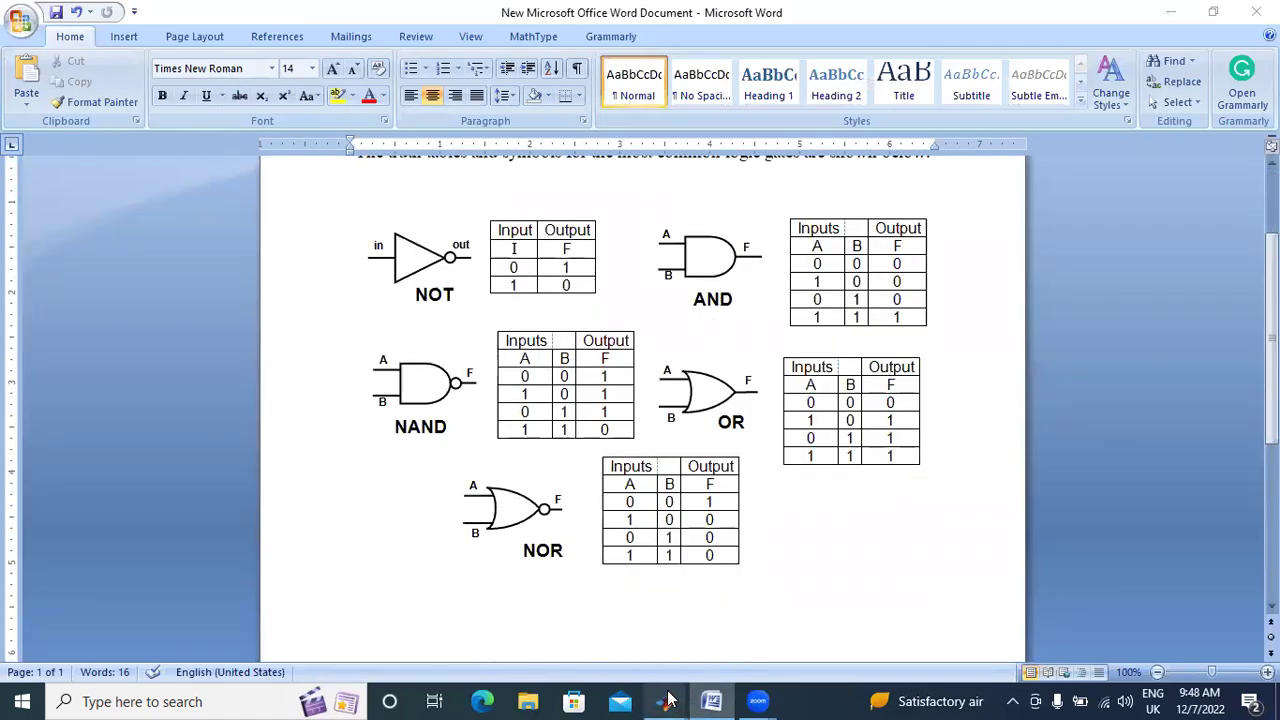
Switch the Logical Operator from NOT back to AND
mouse_move(668, 700)
left_click(727, 643)
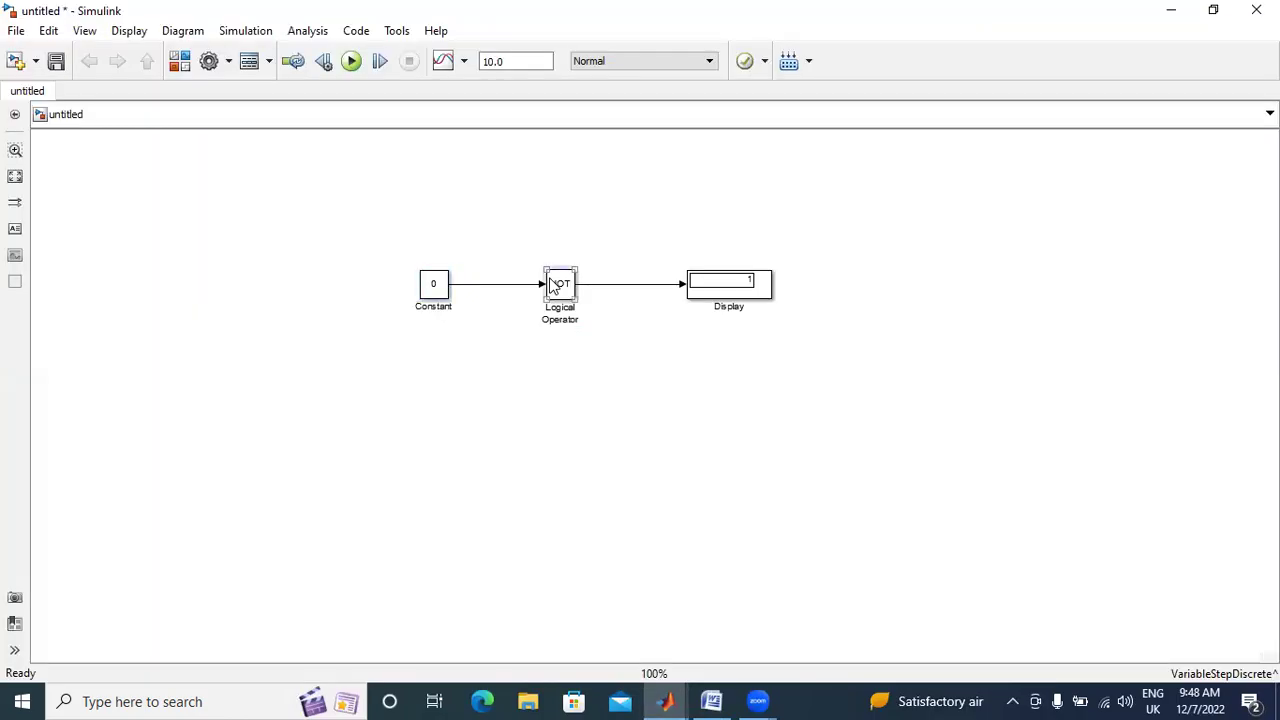
double_click(555, 287)
left_click(694, 290)
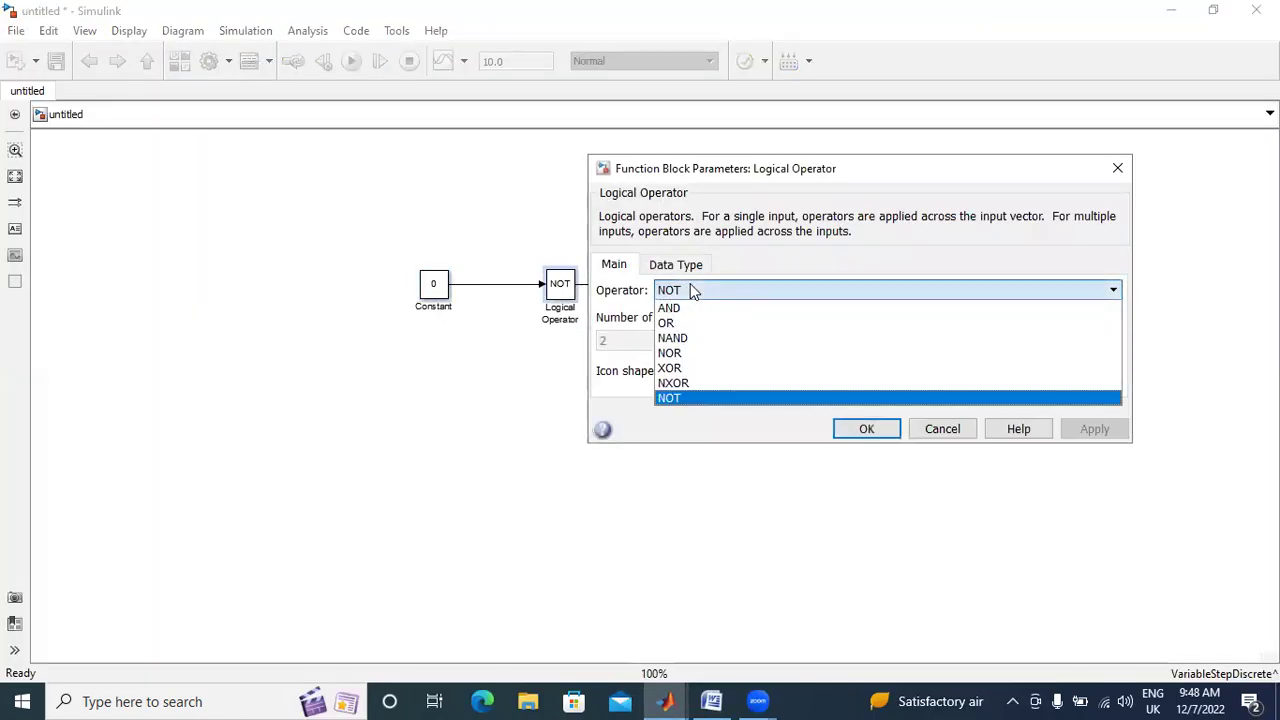
left_click(680, 310)
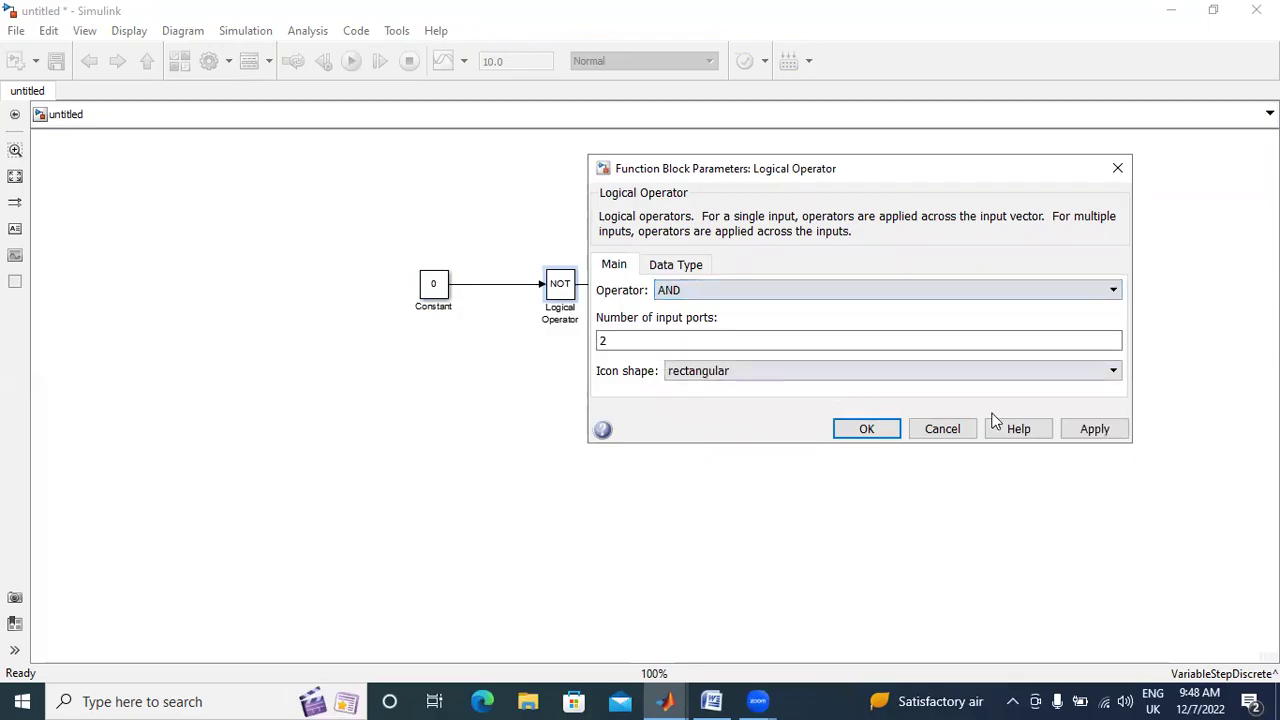
left_click(1094, 429)
left_click(866, 429)
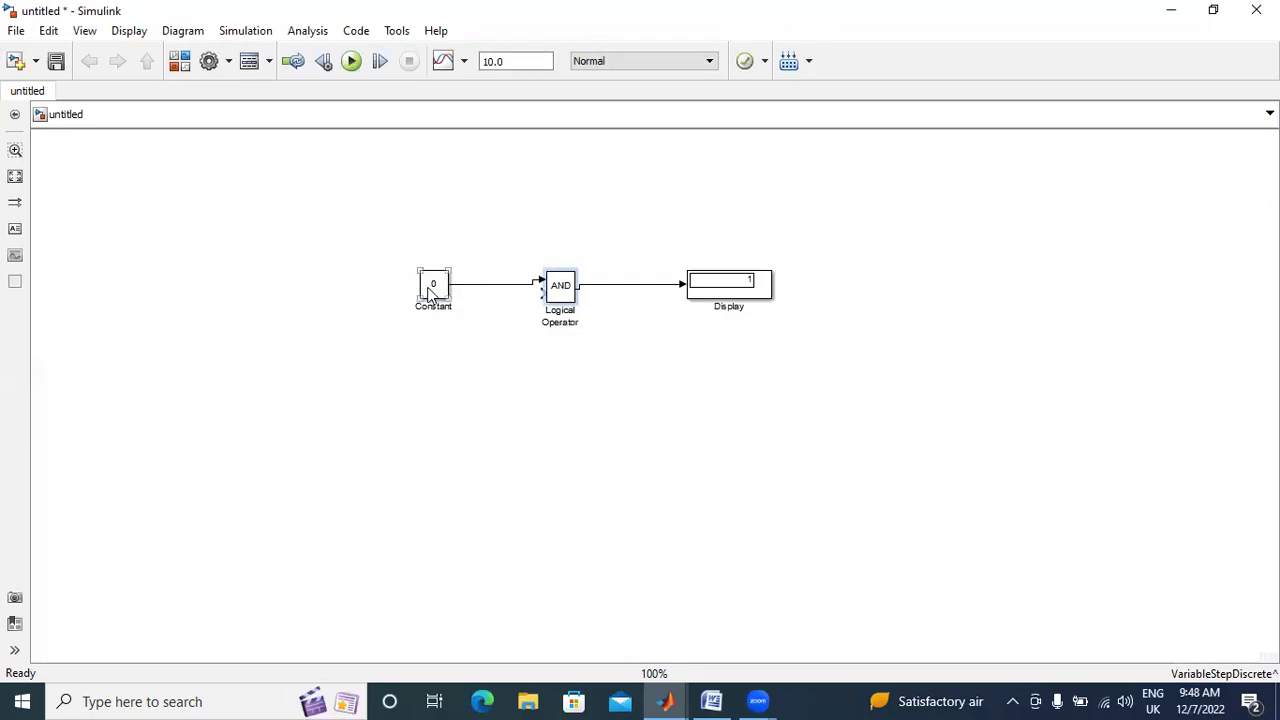
Simulate with both inputs at 0 and view the Word truth tables
mouse_move(430, 288)
left_mouse_down()
mouse_move(433, 267)
mouse_move(443, 354)
mouse_move(562, 297)
left_mouse_up()
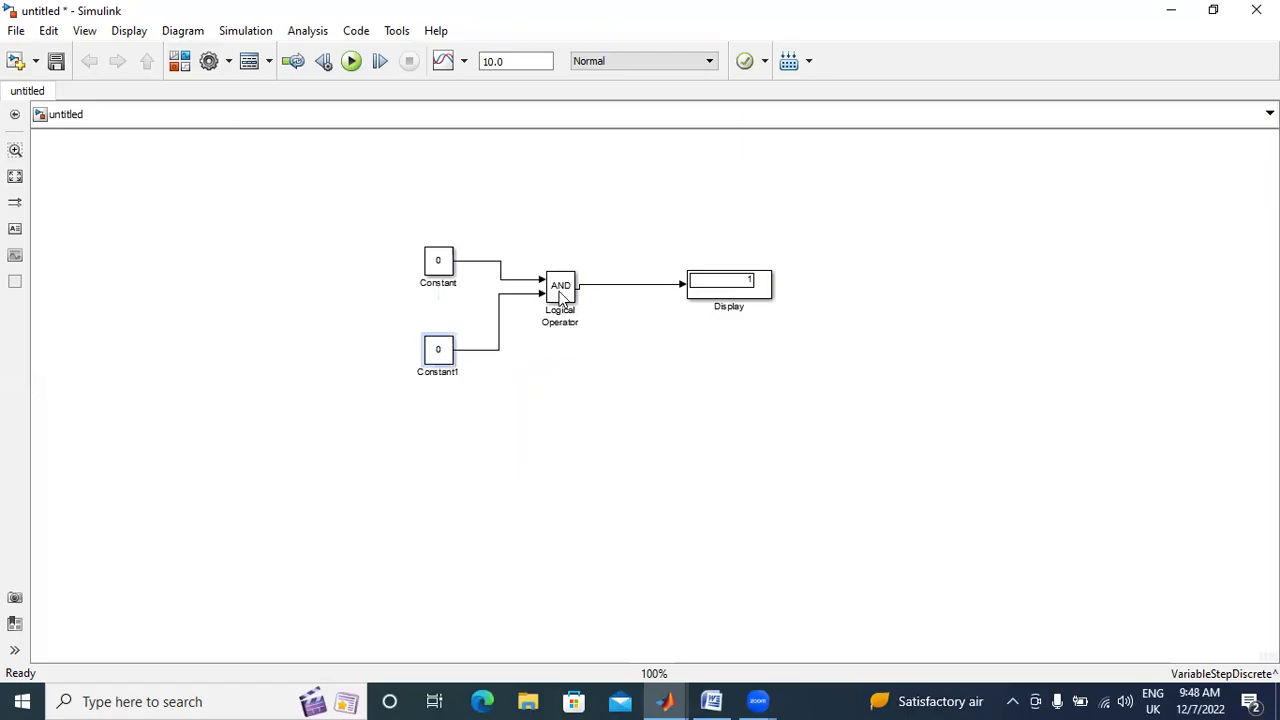
left_click(352, 62)
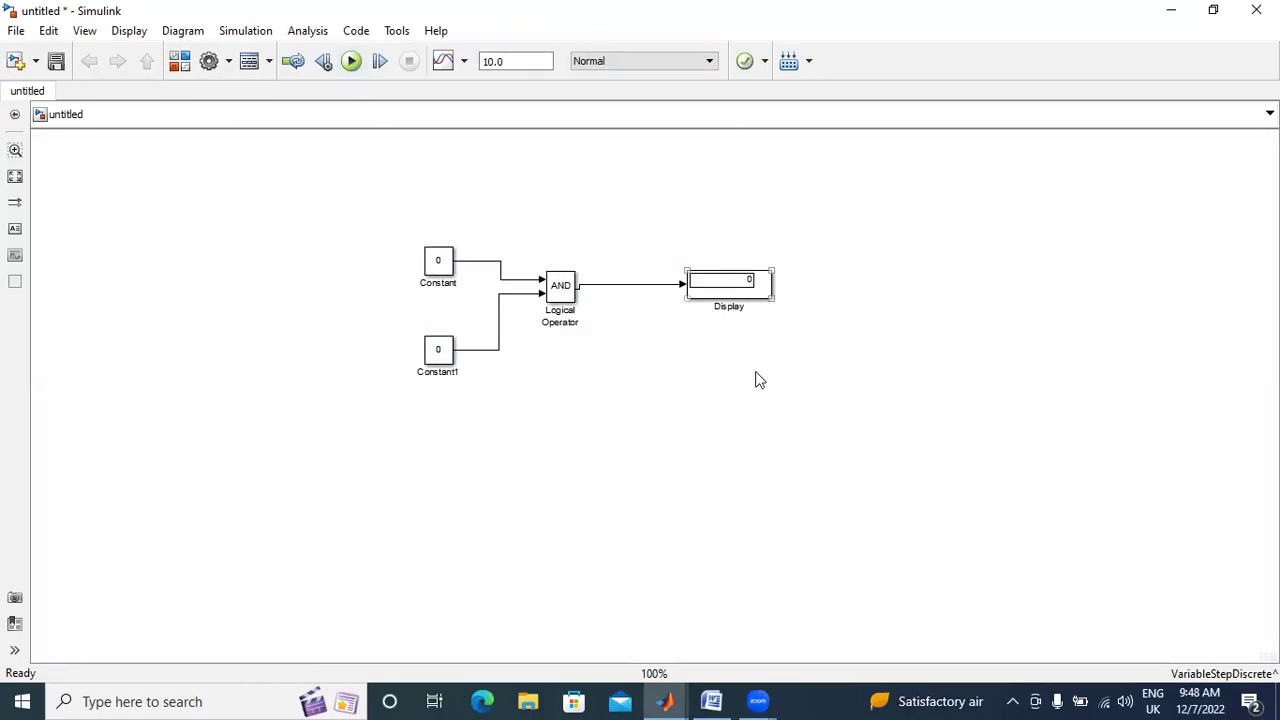
left_click(716, 700)
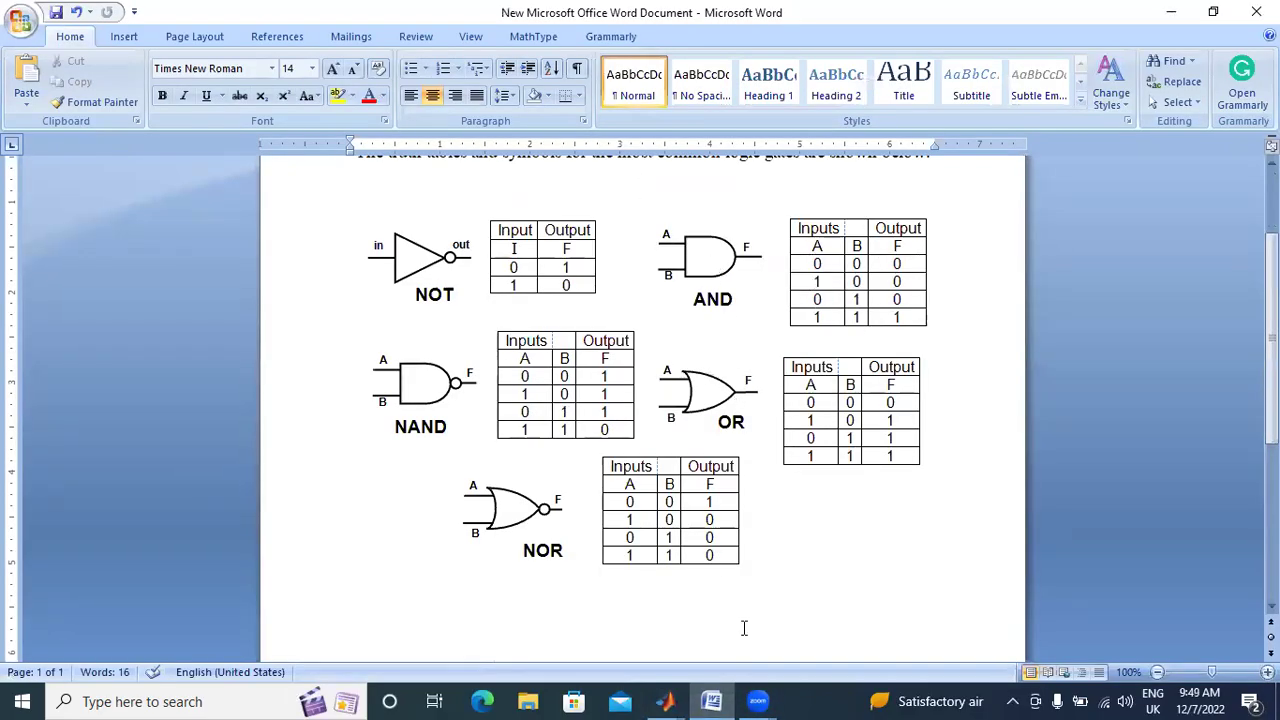
Set Constant to 1, run with inputs 1 and 0, and check Word
mouse_move(670, 700)
left_click(699, 626)
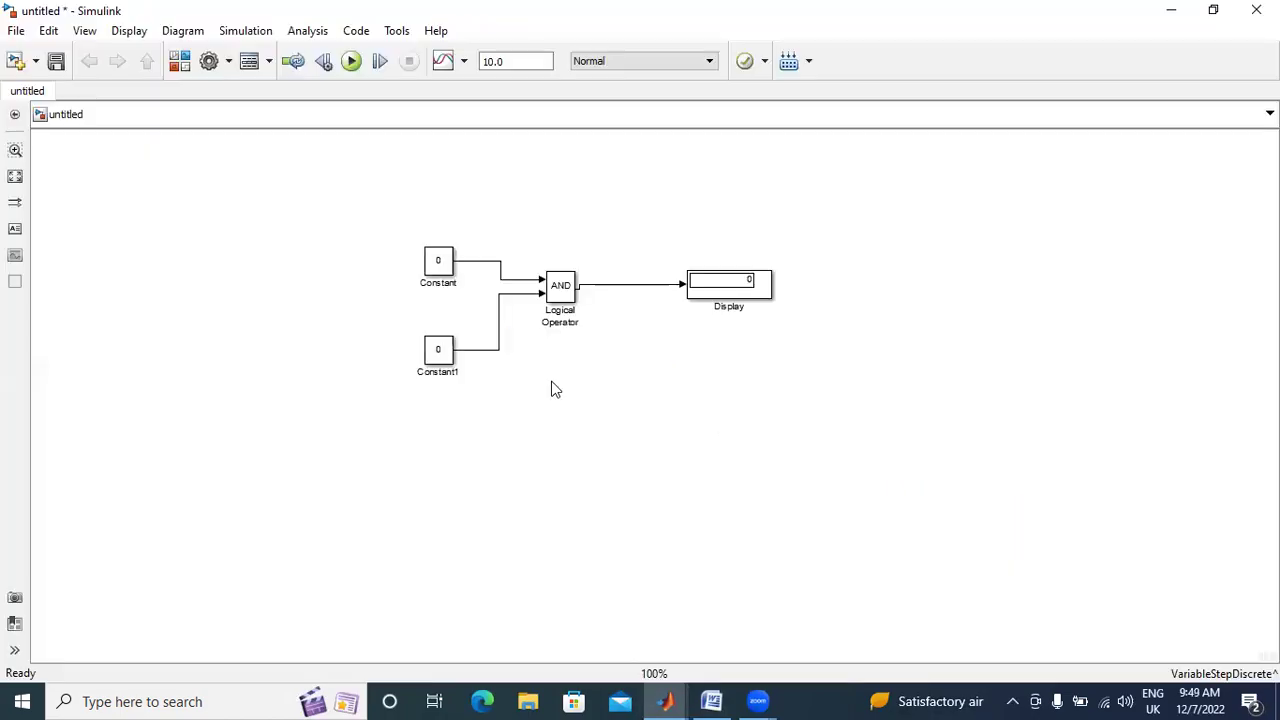
double_click(445, 265)
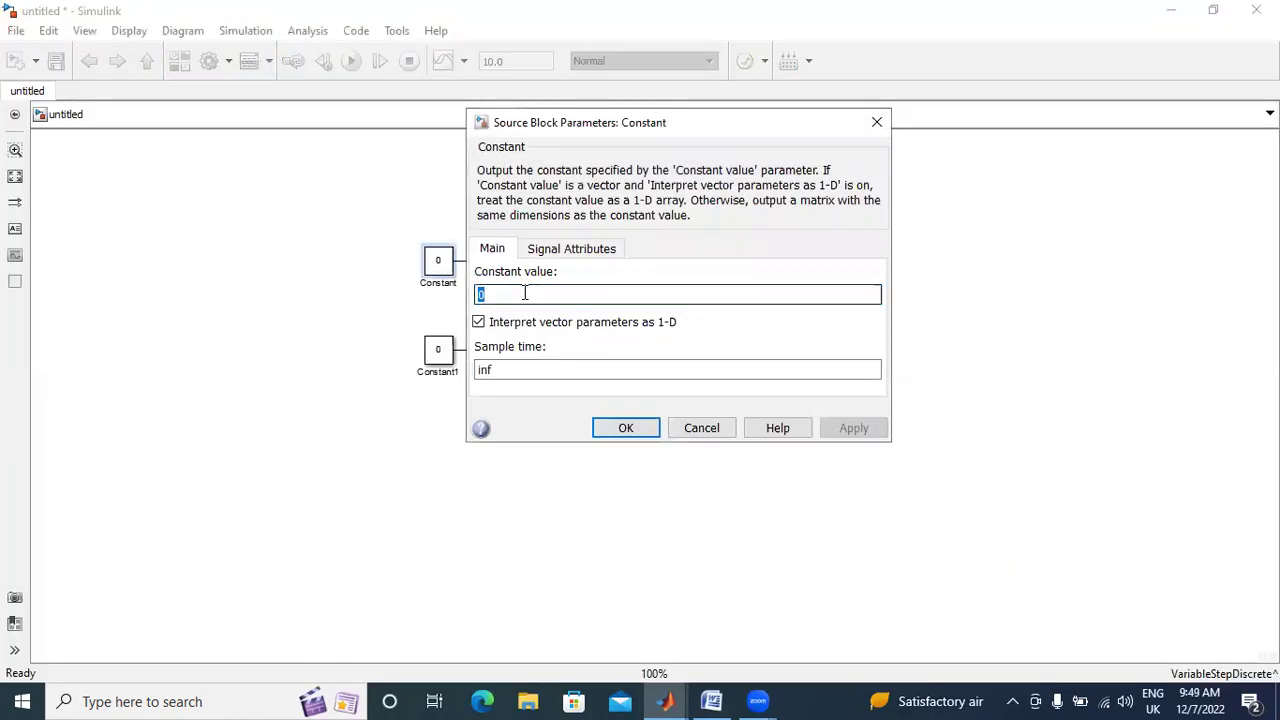
type("1")
left_click(878, 434)
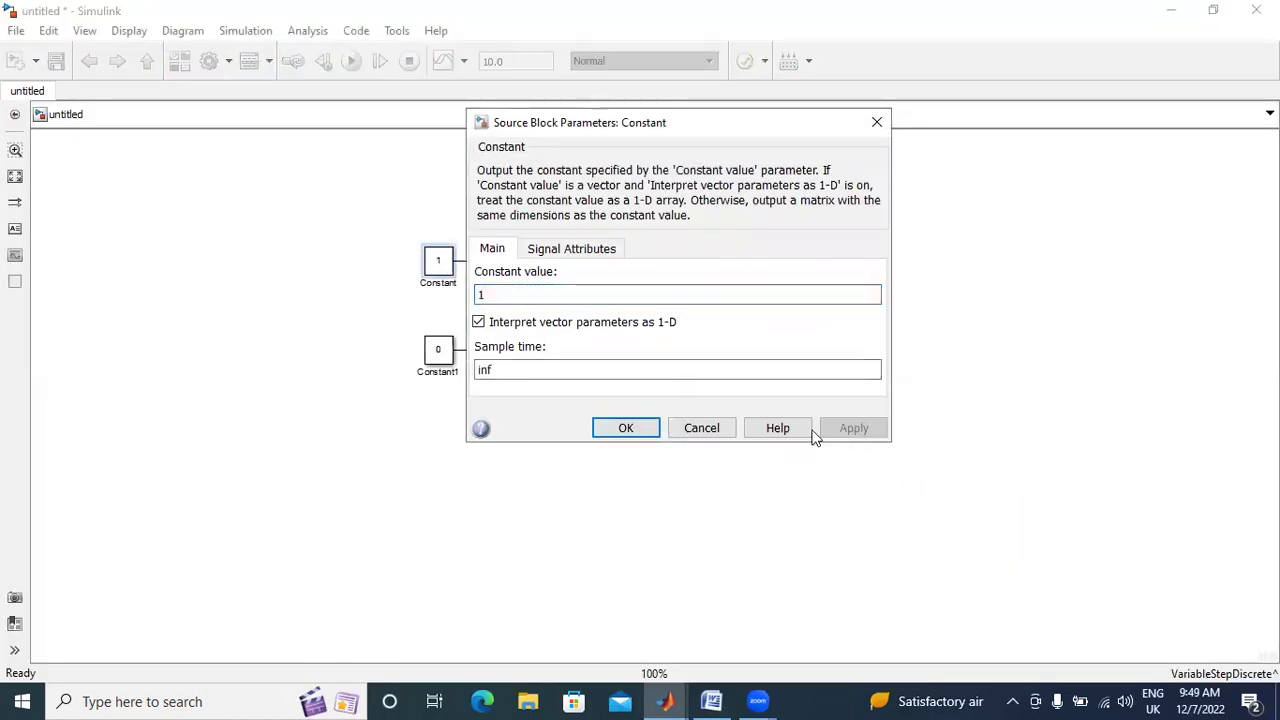
left_click(646, 430)
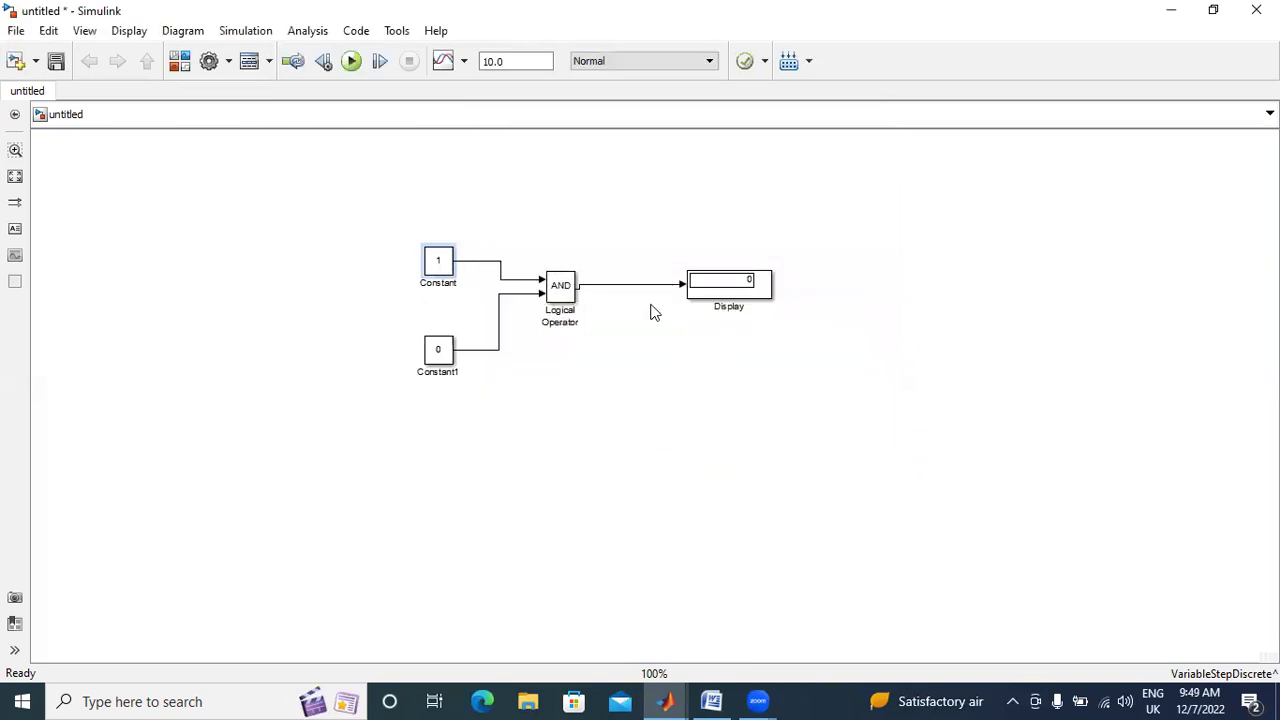
left_click(354, 63)
left_click(711, 701)
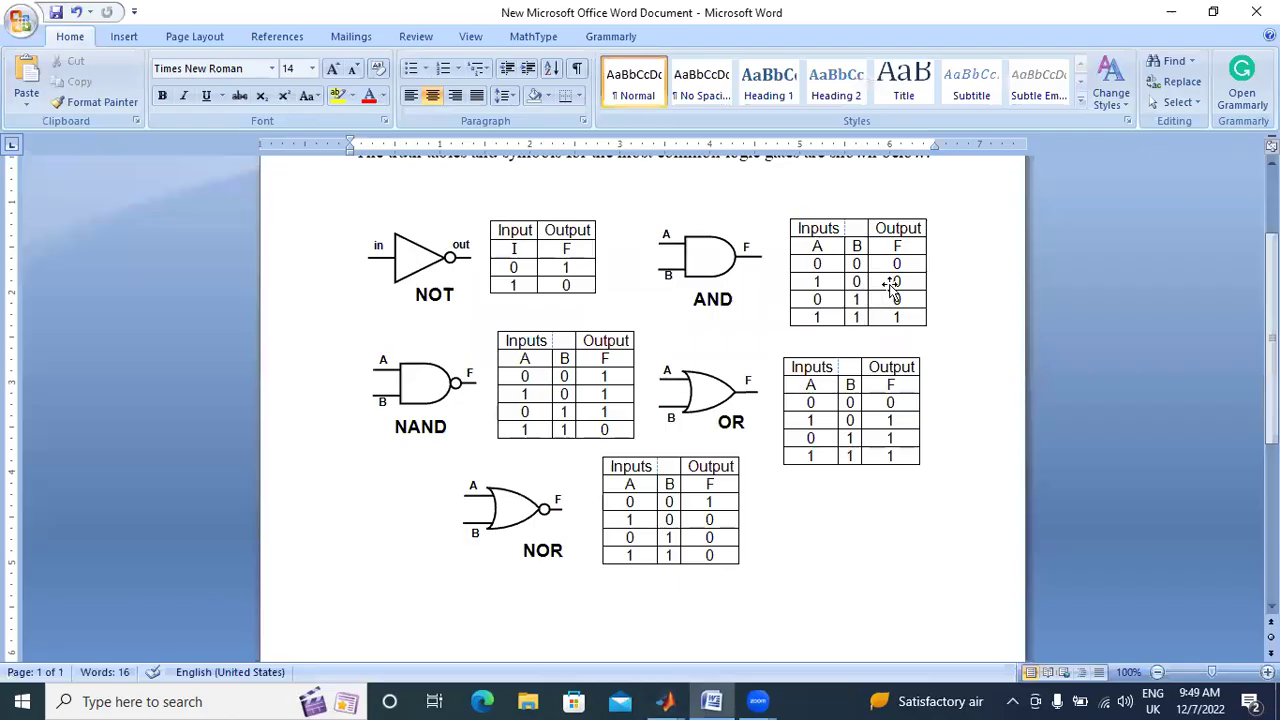
left_click(711, 701)
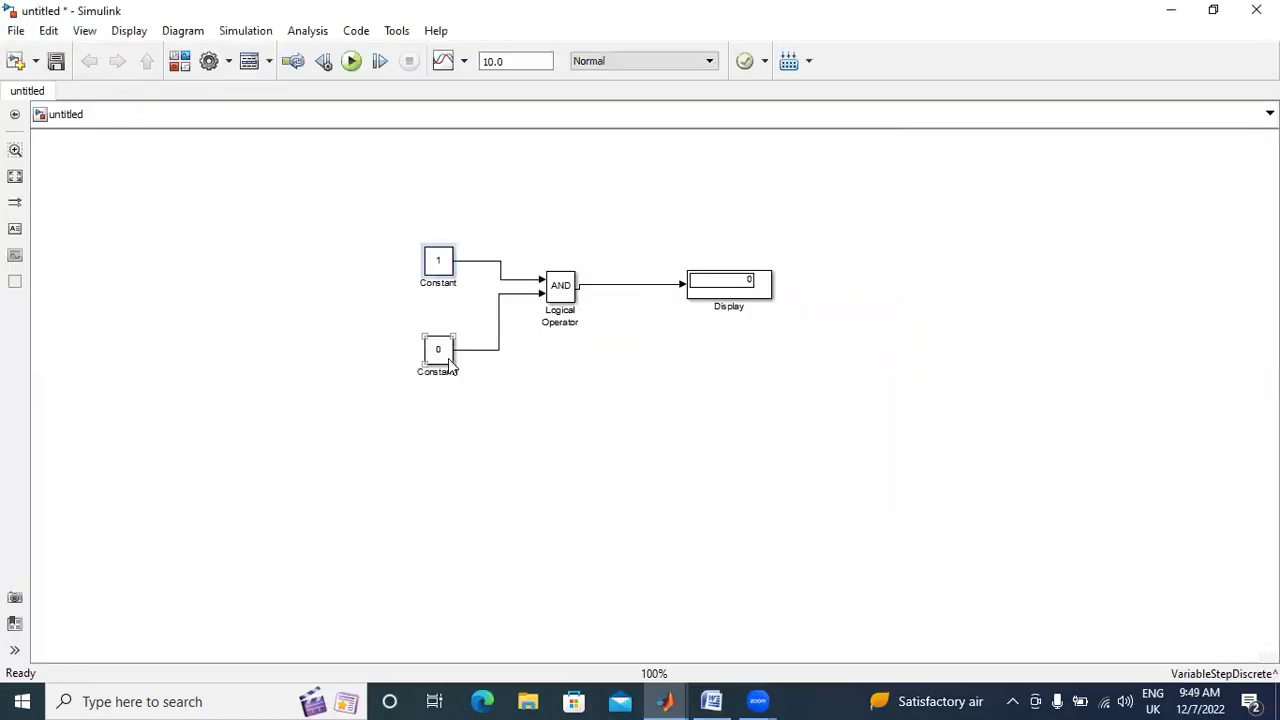
Set Constant to 0 and Constant1 to 1, then run the simulation
double_click(437, 264)
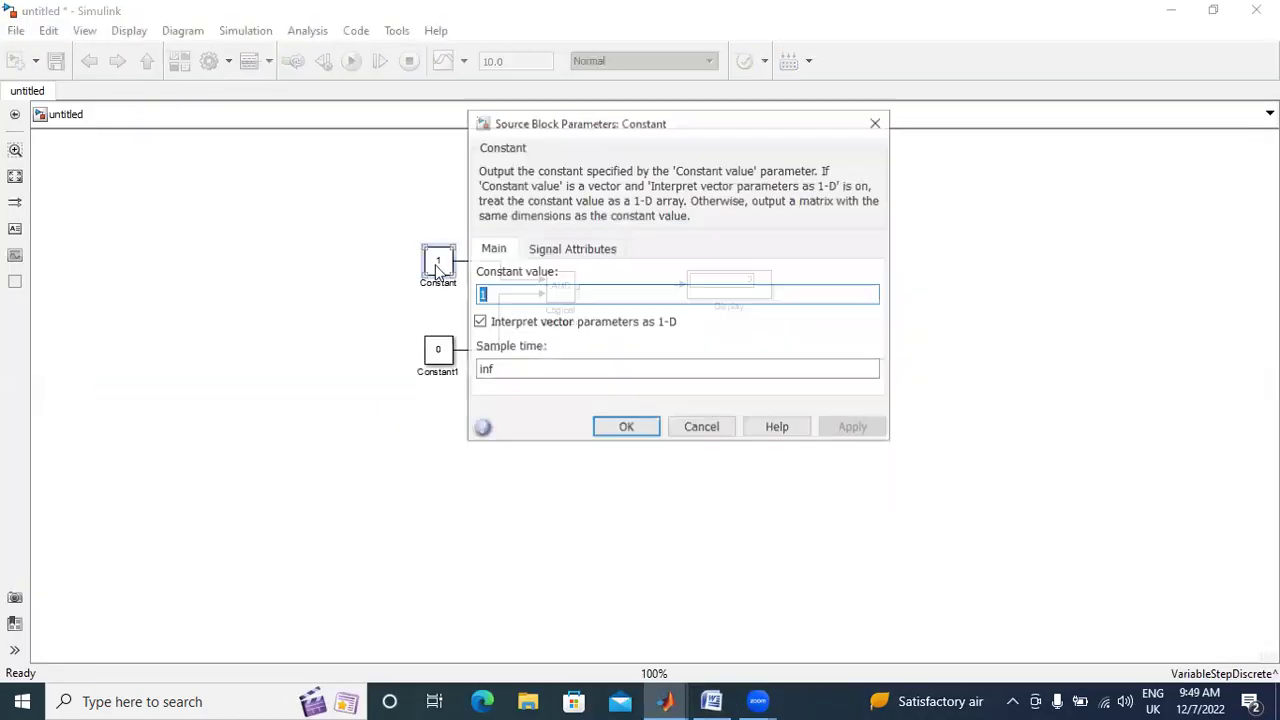
type("0")
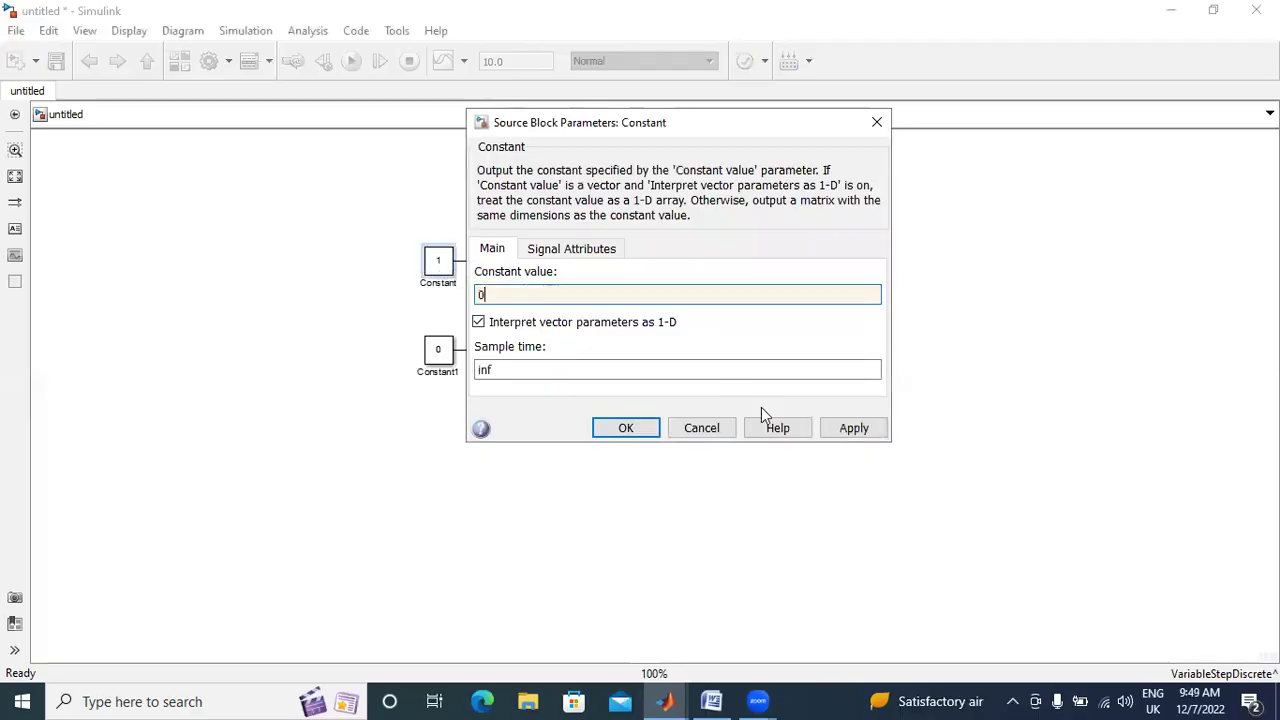
left_click(869, 432)
left_click(630, 430)
double_click(440, 352)
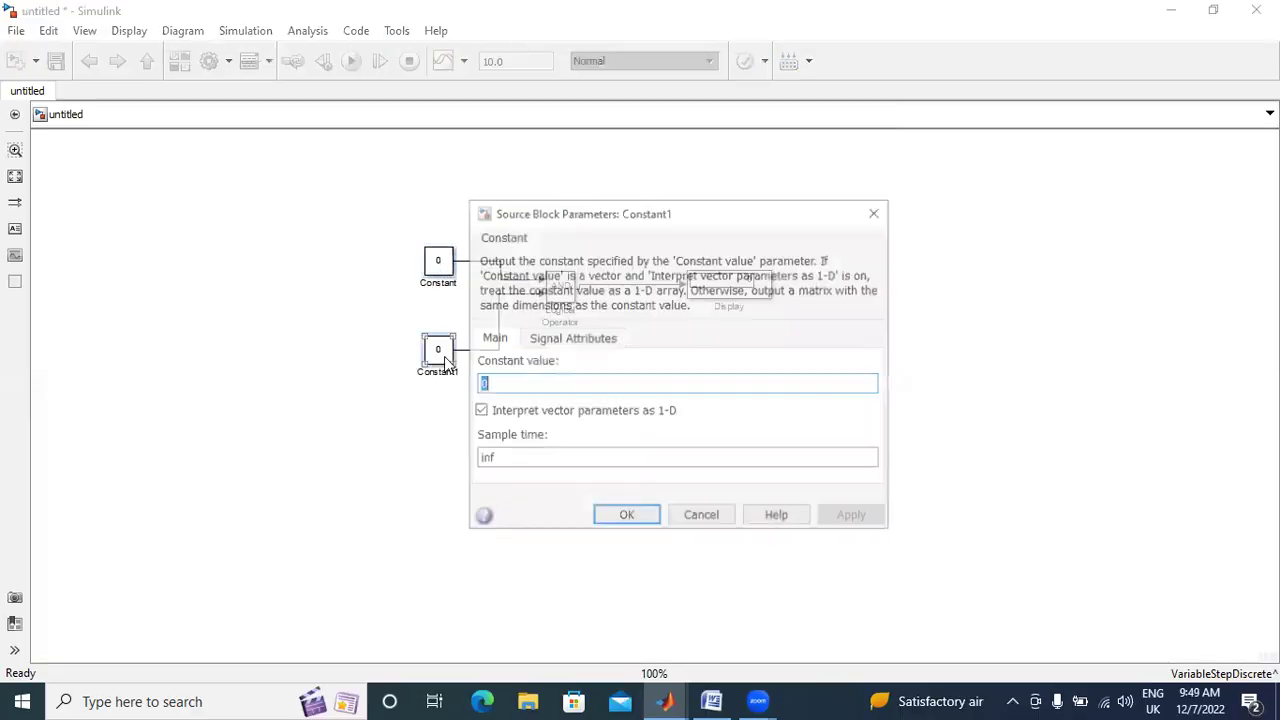
type("1")
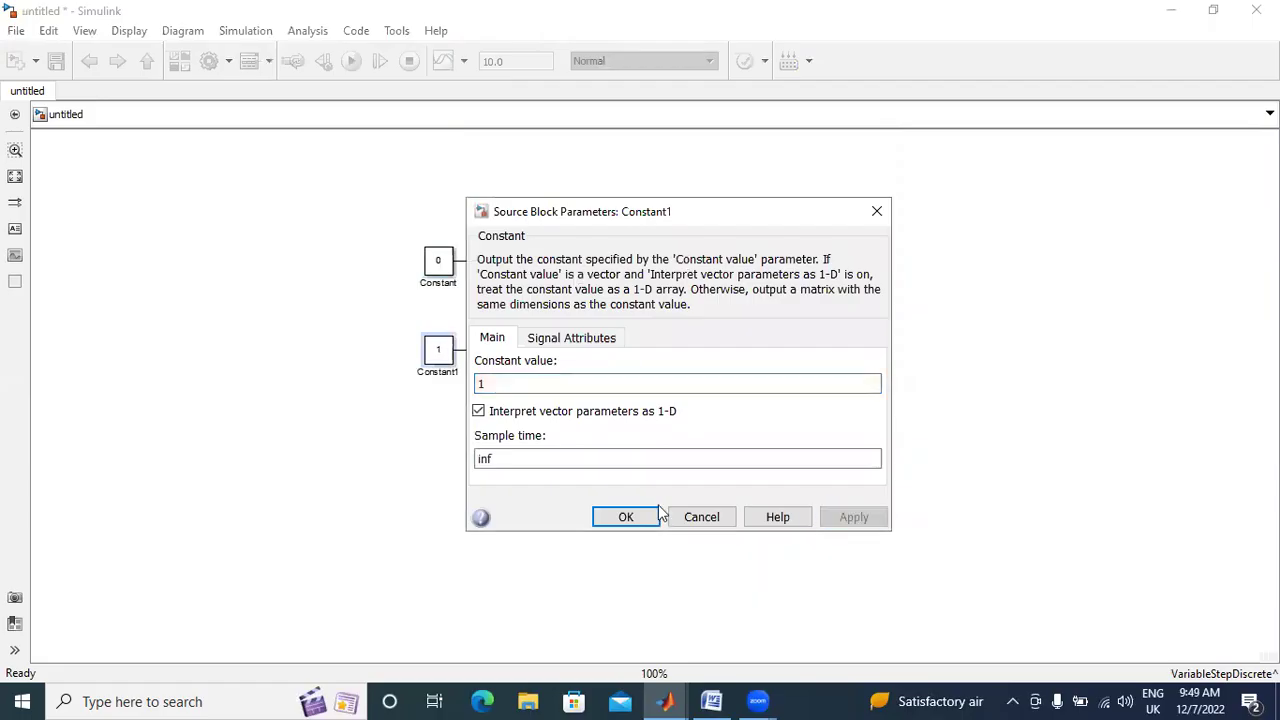
left_click(627, 516)
left_click(351, 61)
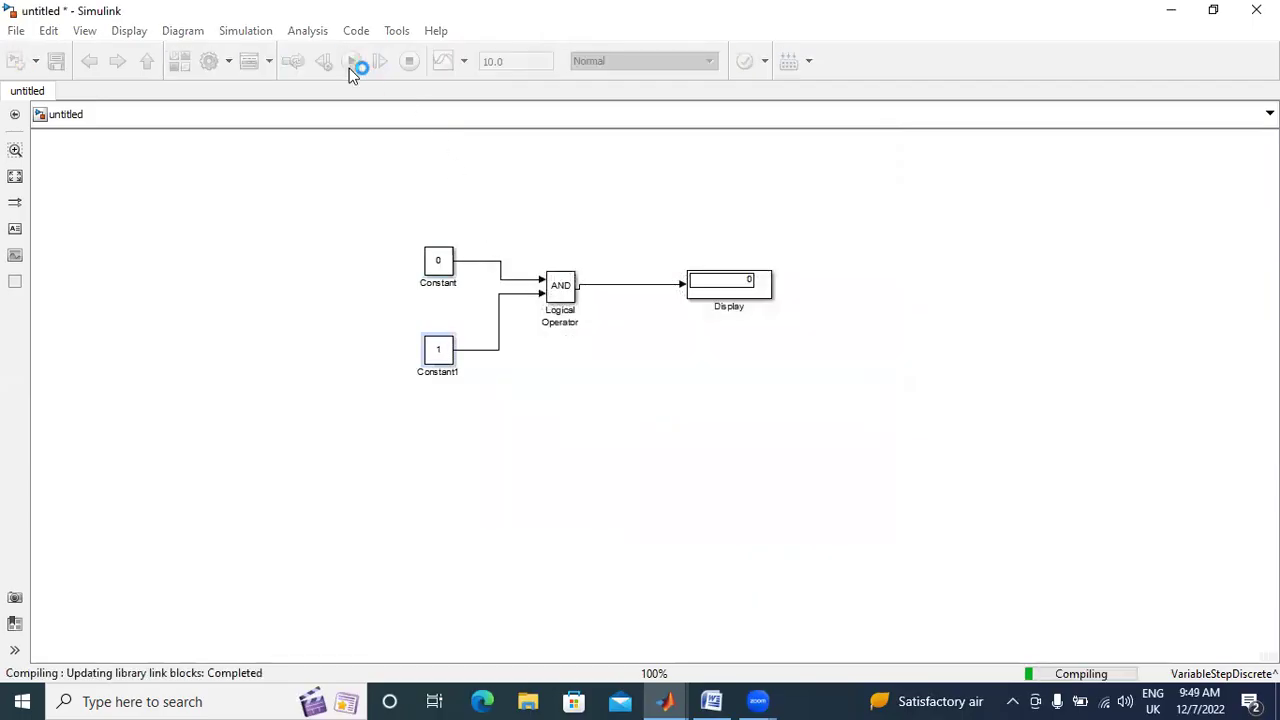
Set Constant back to 1 and simulate with both inputs at 1
double_click(446, 257)
type("1")
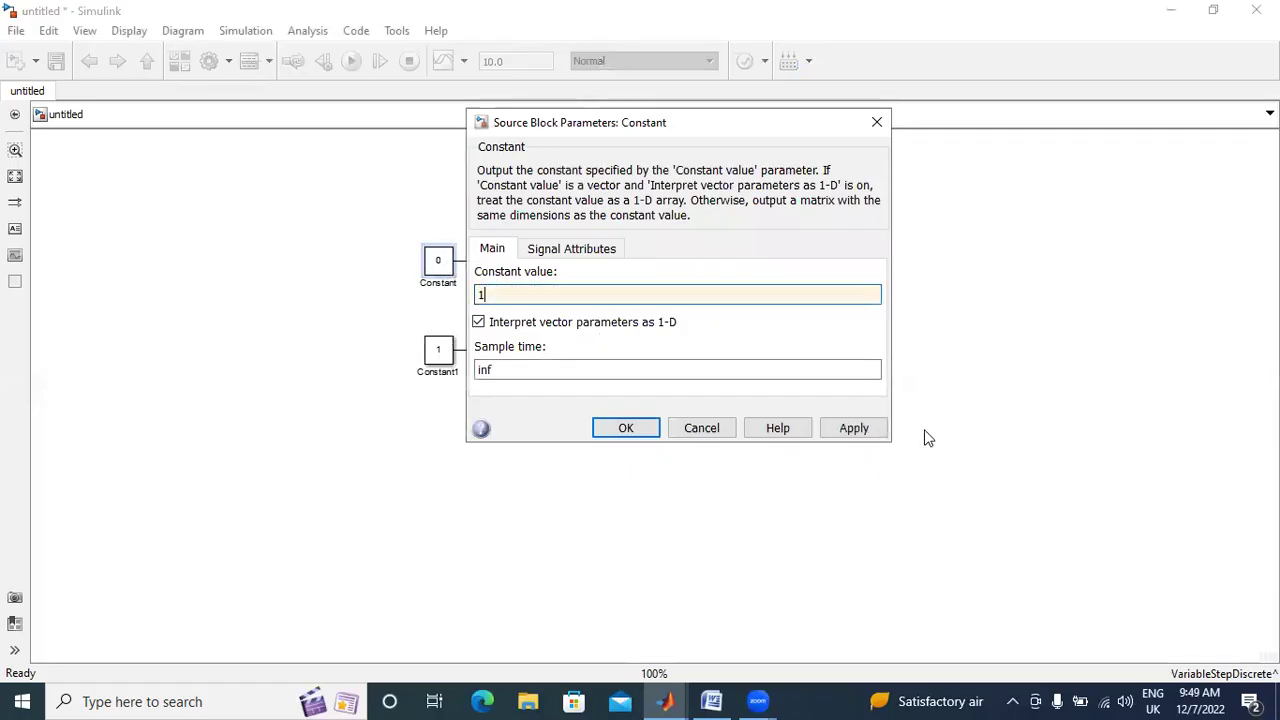
left_click(847, 431)
left_click(640, 427)
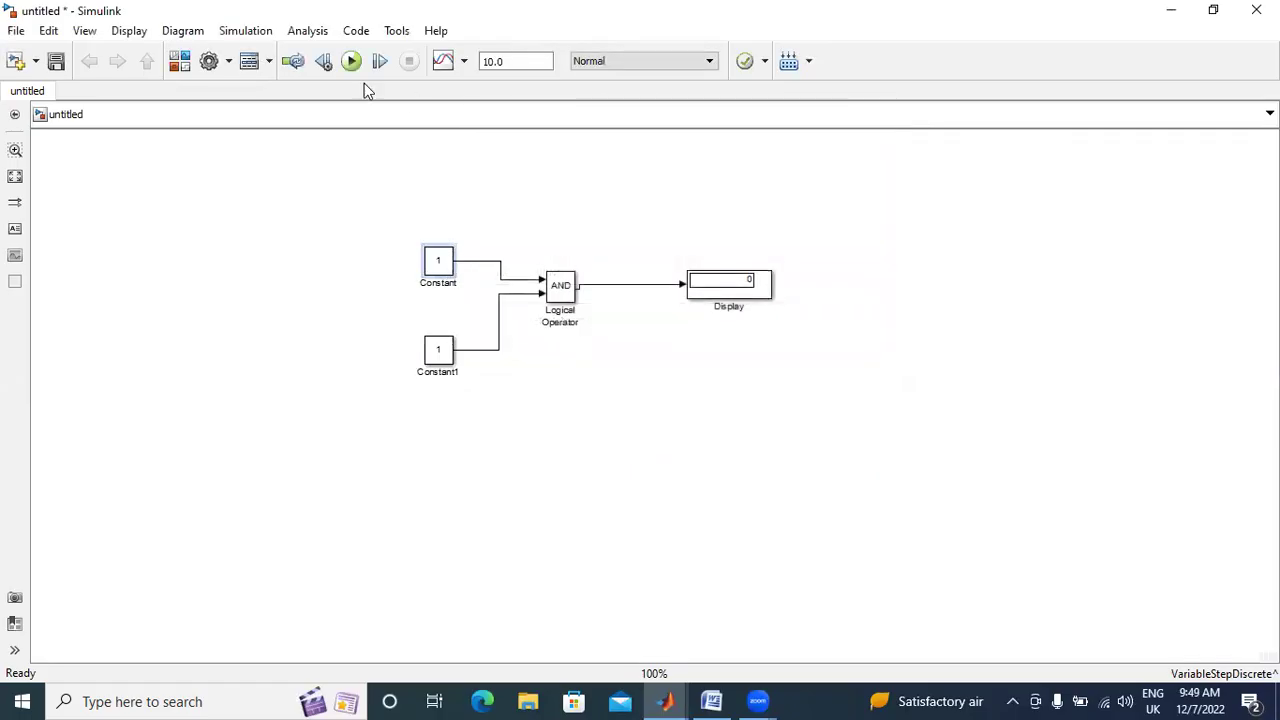
left_click(352, 62)
Bring the Word truth tables forward to compare against the AND results
left_click(711, 701)
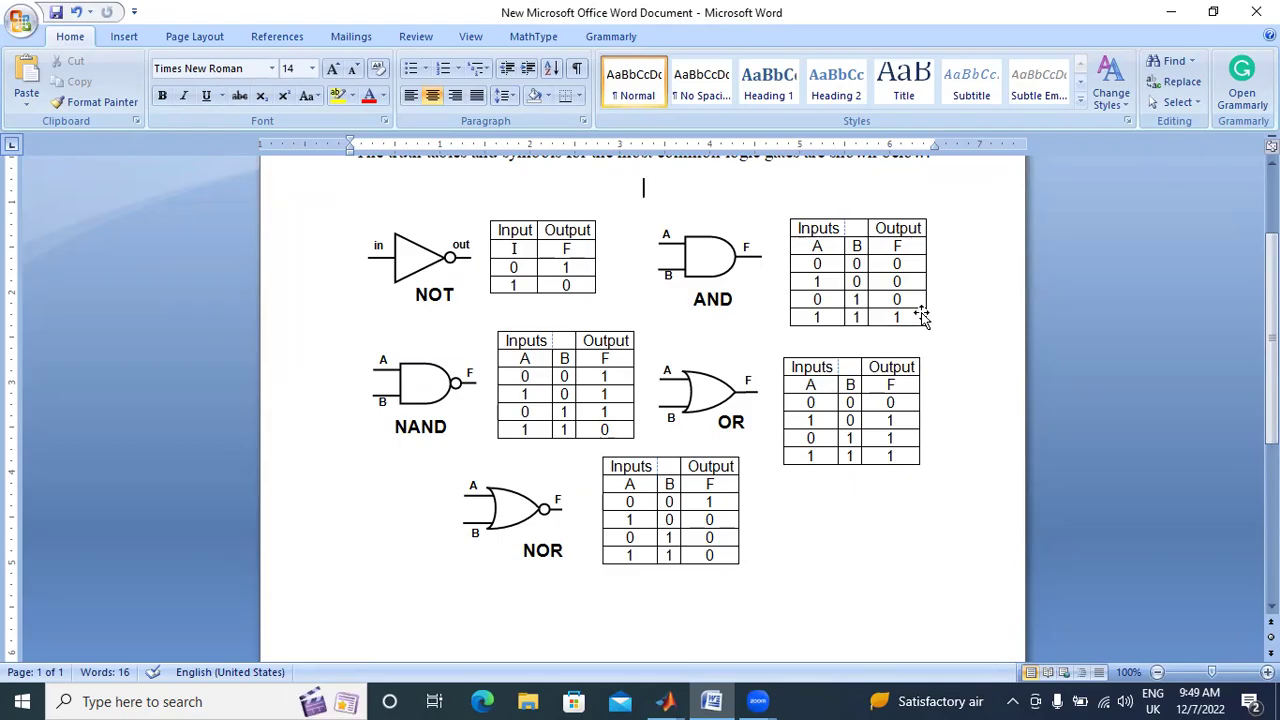
Change the Logical Operator's operation to OR
left_click(685, 697)
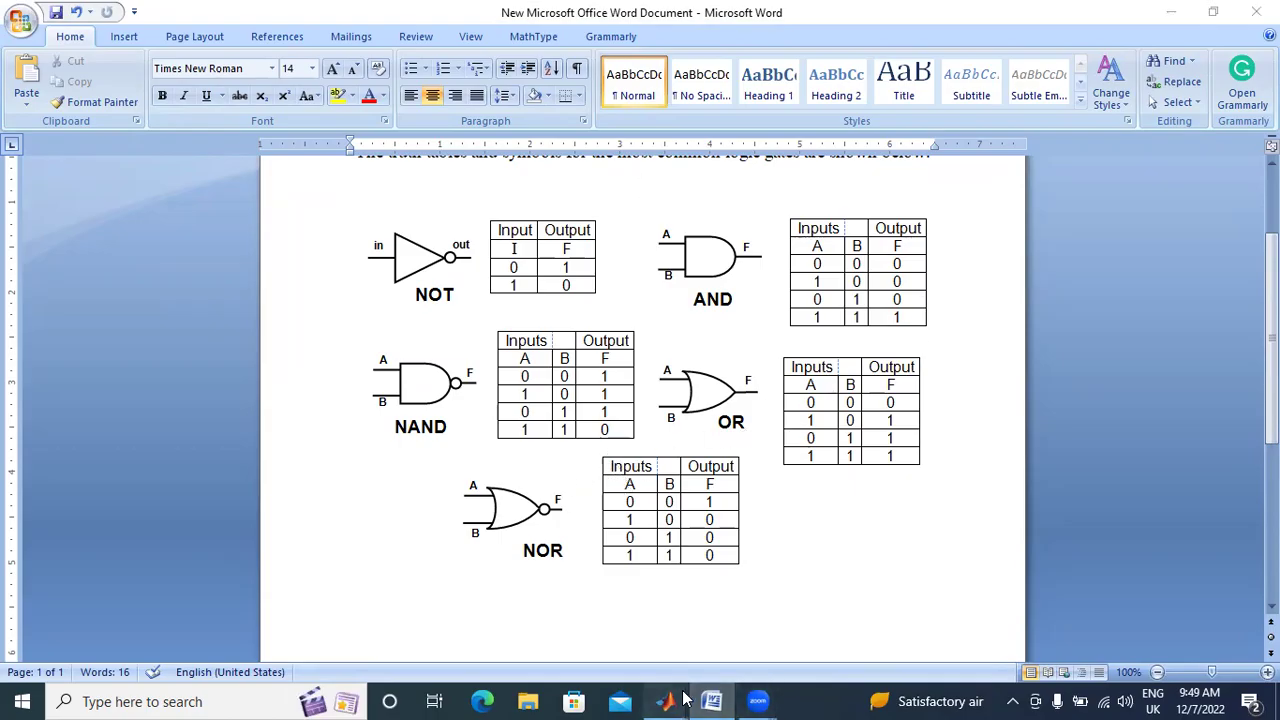
left_click(714, 615)
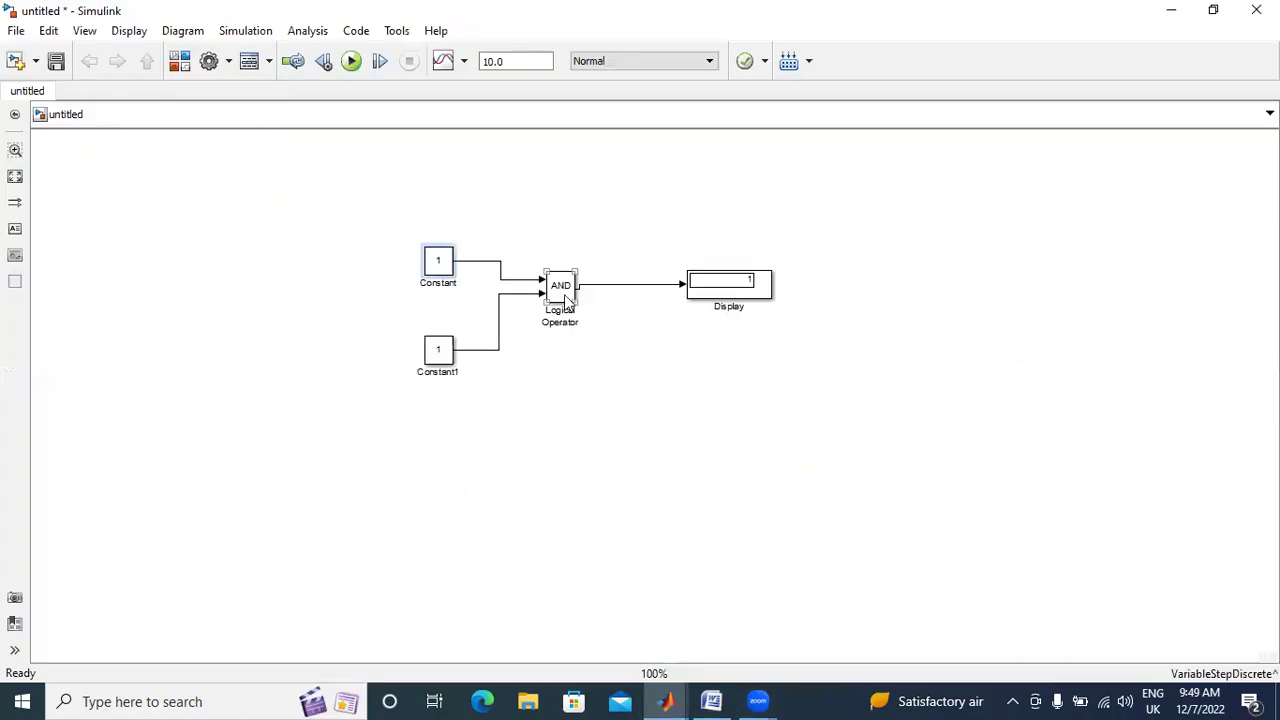
double_click(563, 292)
left_click(691, 293)
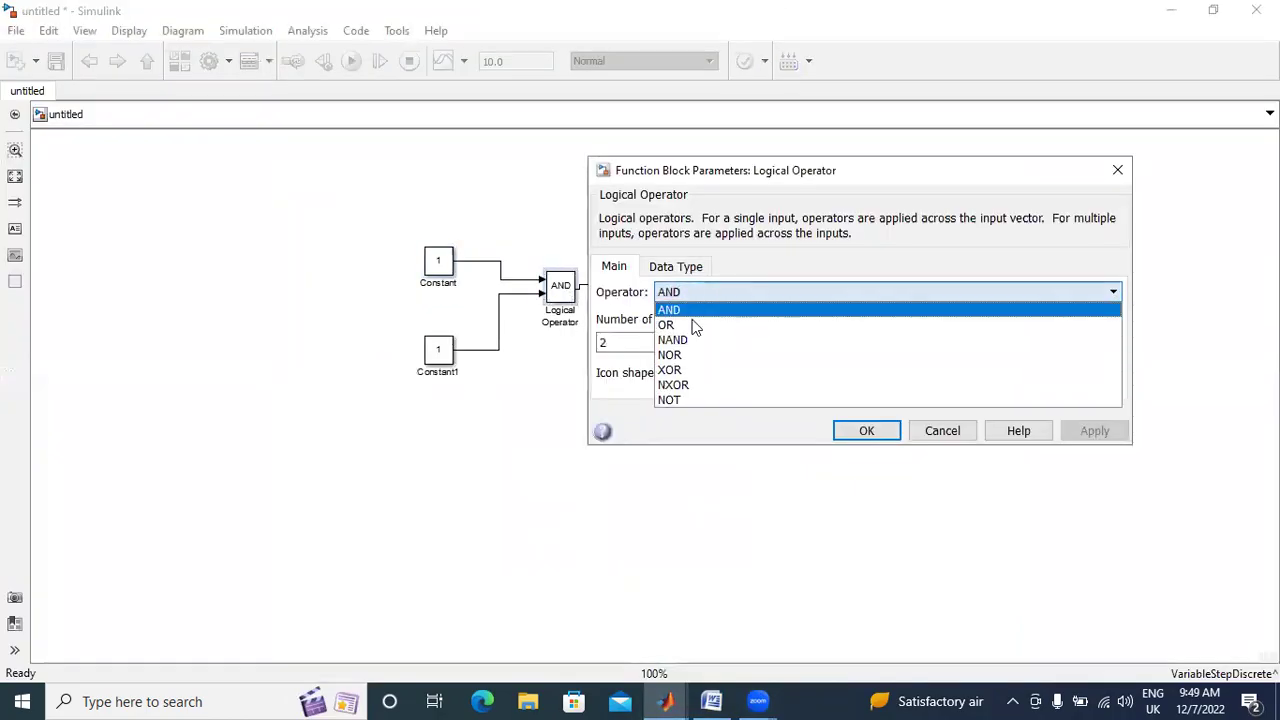
left_click(694, 325)
left_click(1068, 432)
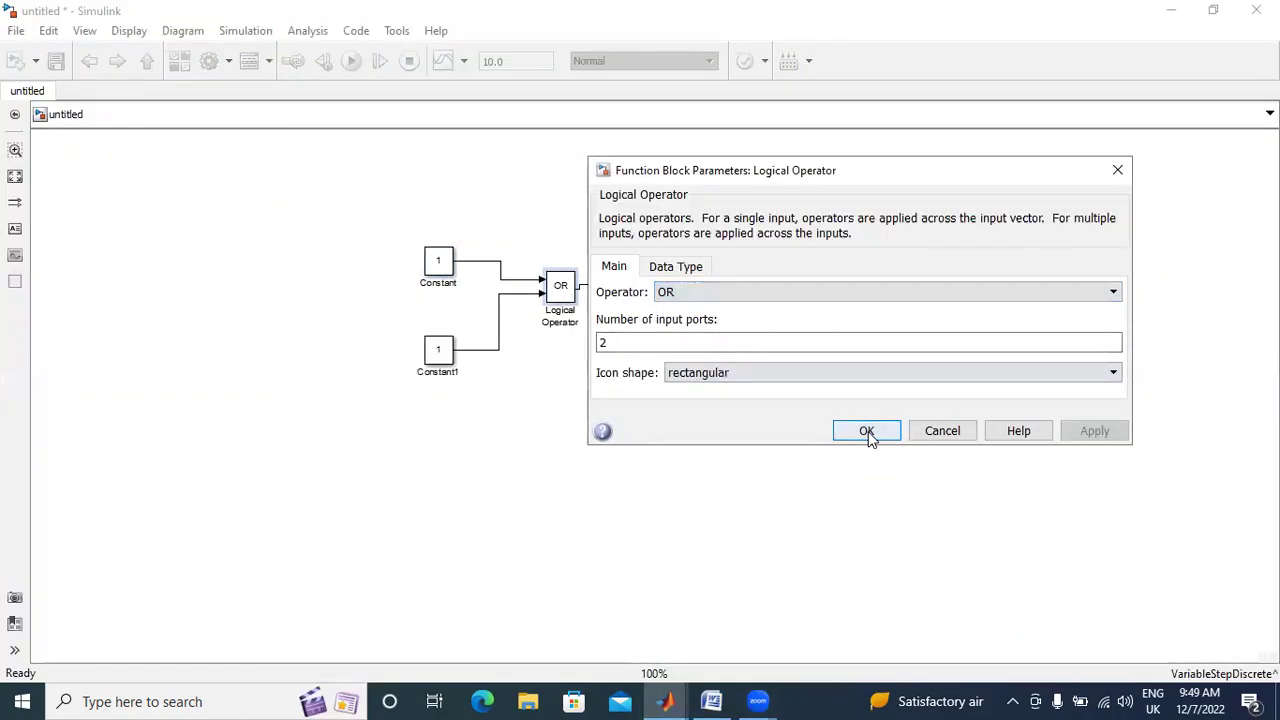
left_click(866, 431)
Check the OR truth table in Word and return to the model
left_click(711, 701)
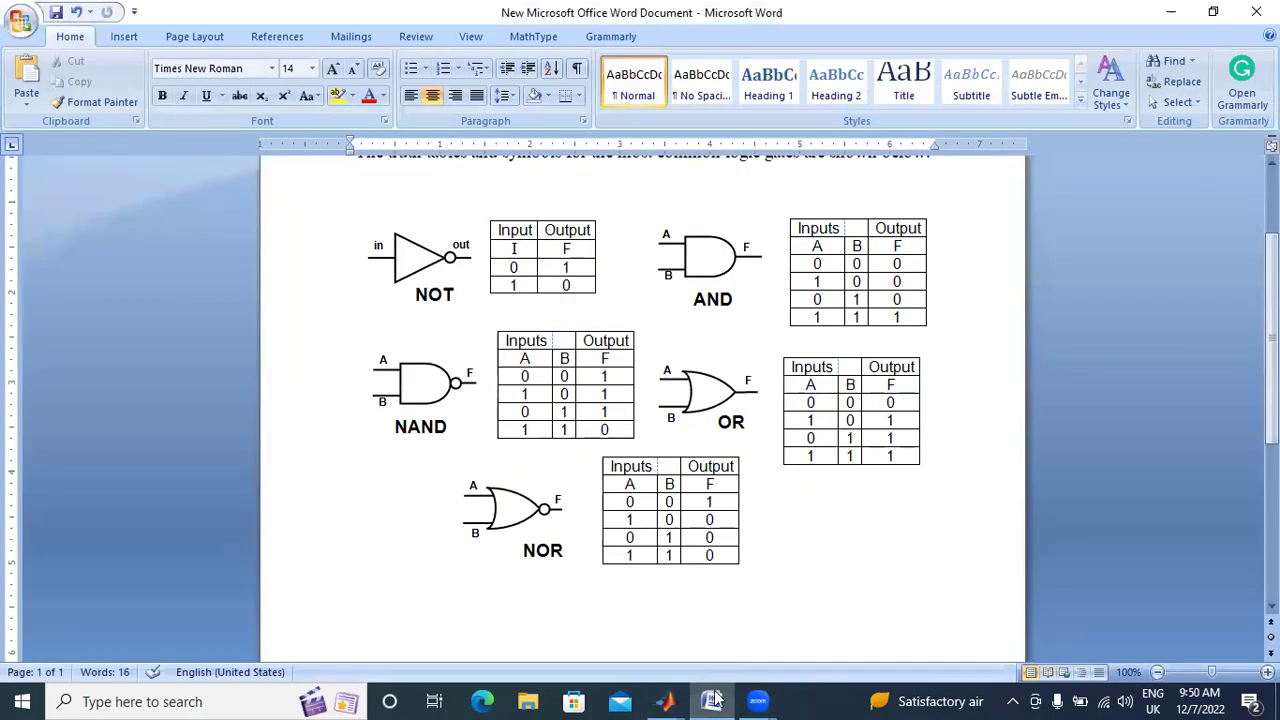
mouse_move(665, 701)
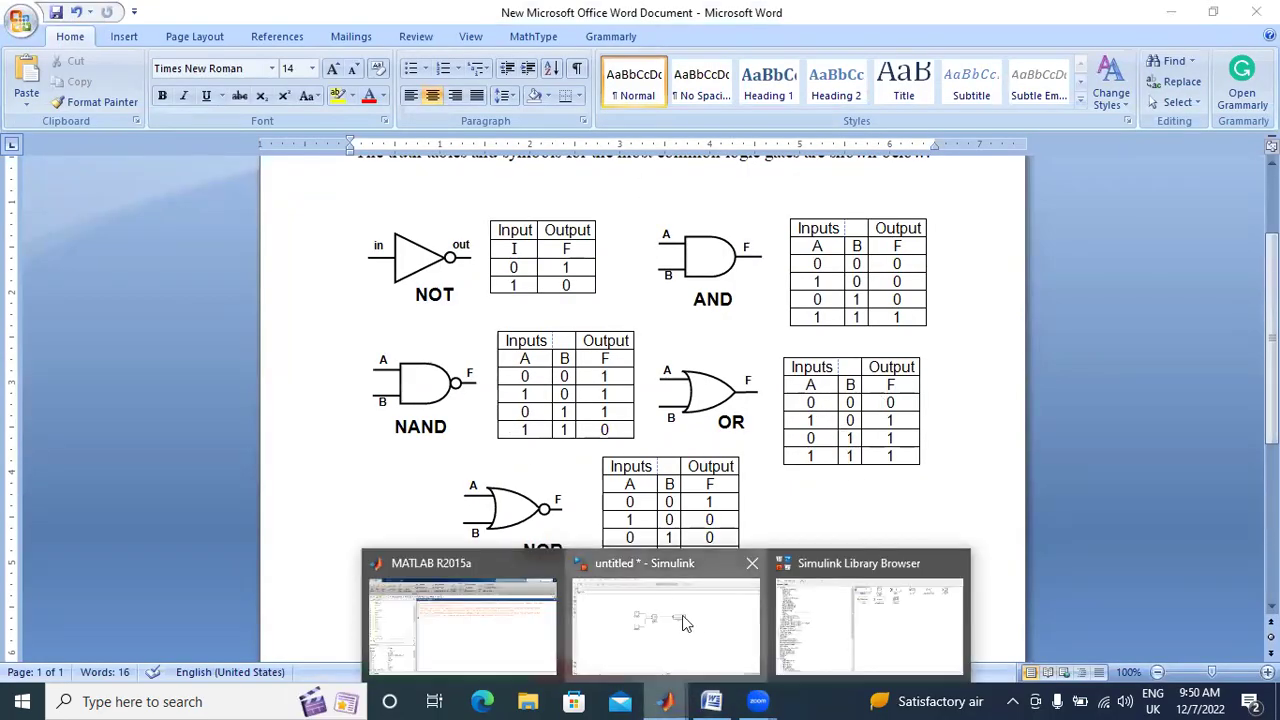
left_click(682, 615)
Set both Constant and Constant1 to 0 and run the OR simulation
double_click(437, 264)
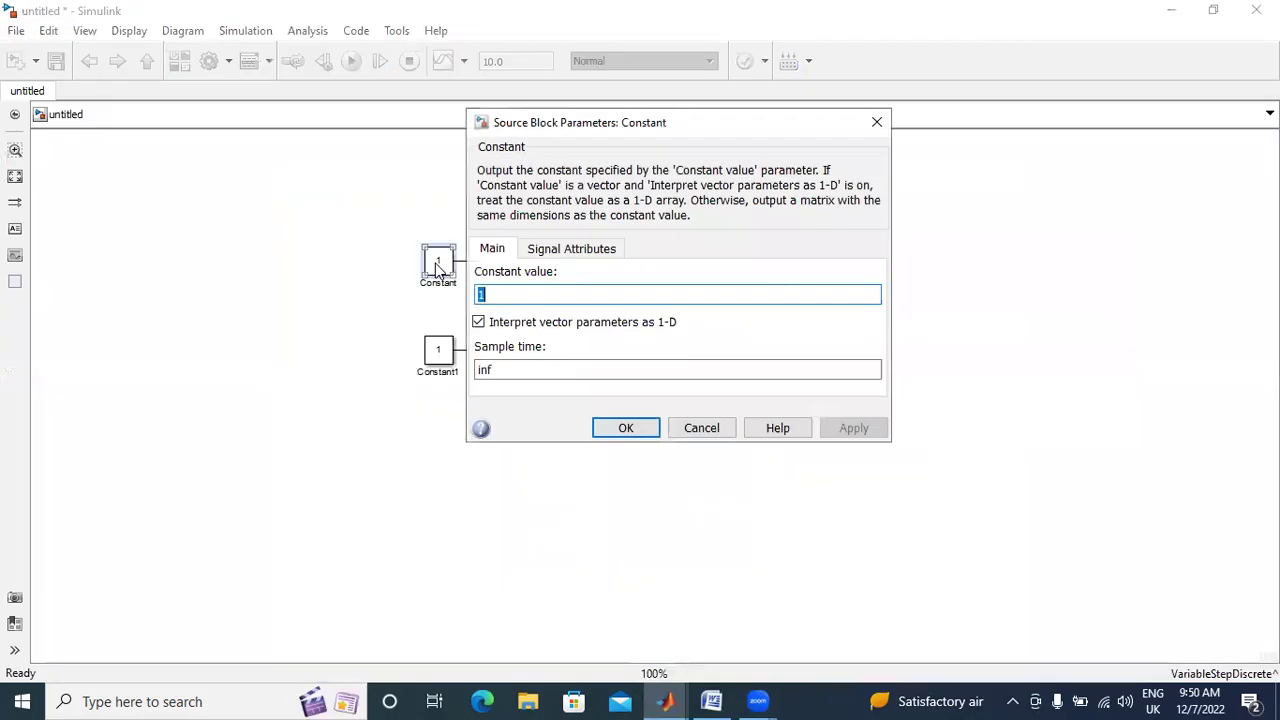
type("0")
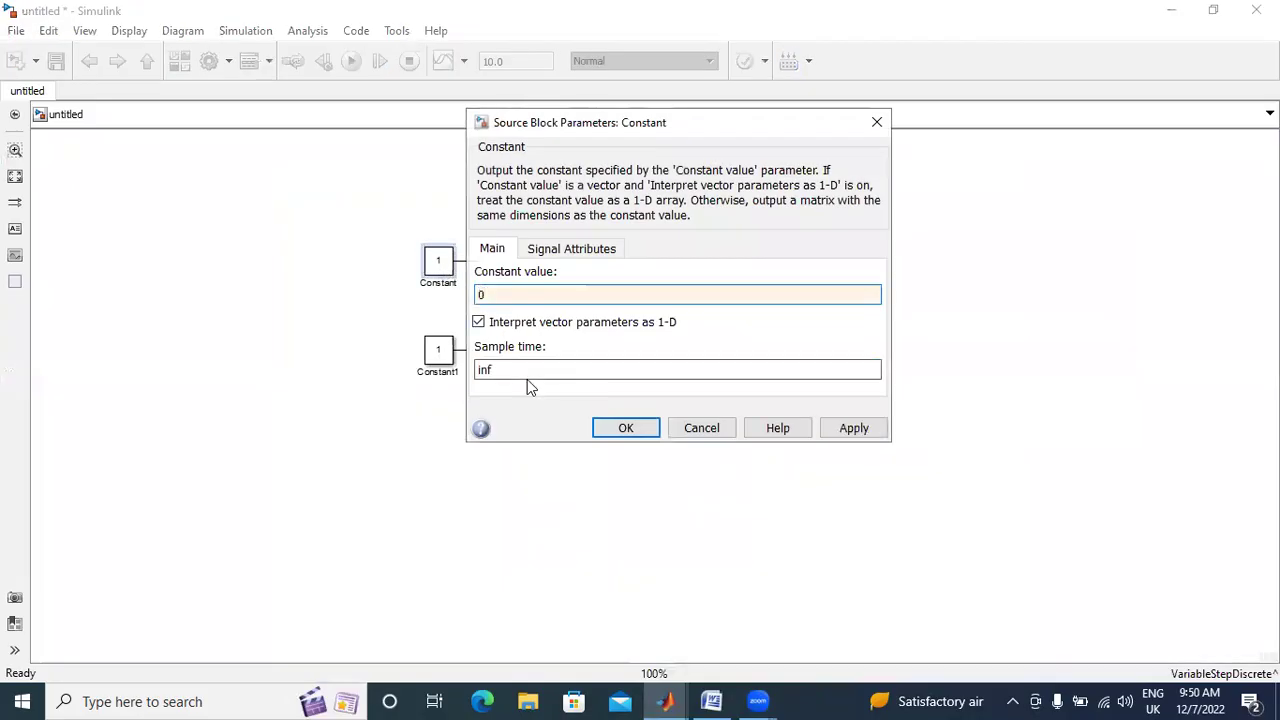
left_click(840, 432)
left_click(630, 429)
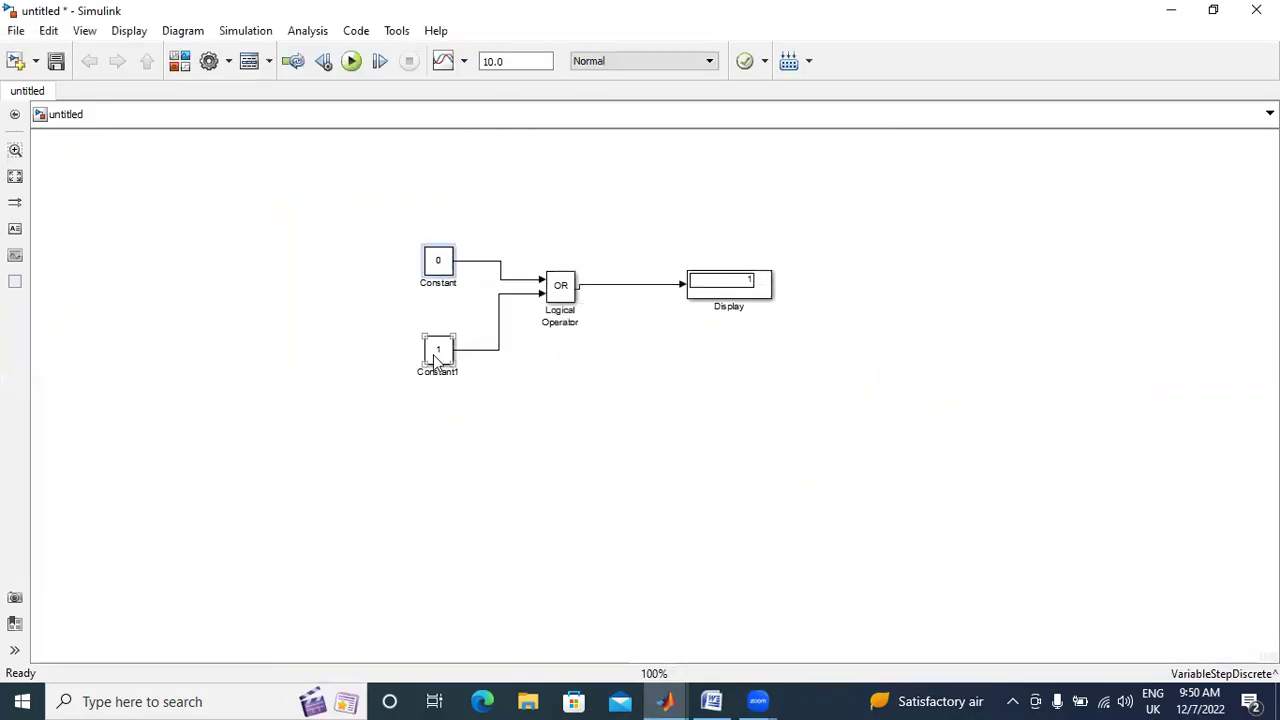
double_click(437, 351)
type("0")
left_click(851, 515)
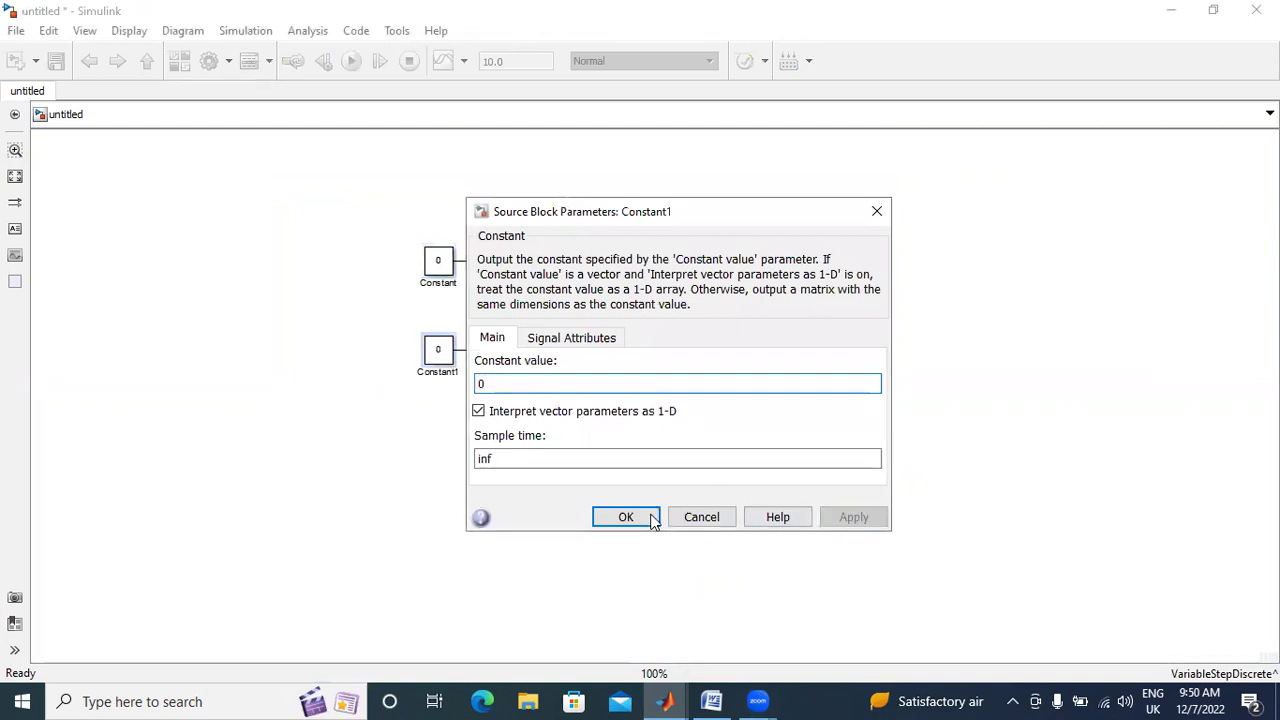
left_click(626, 516)
left_click(351, 61)
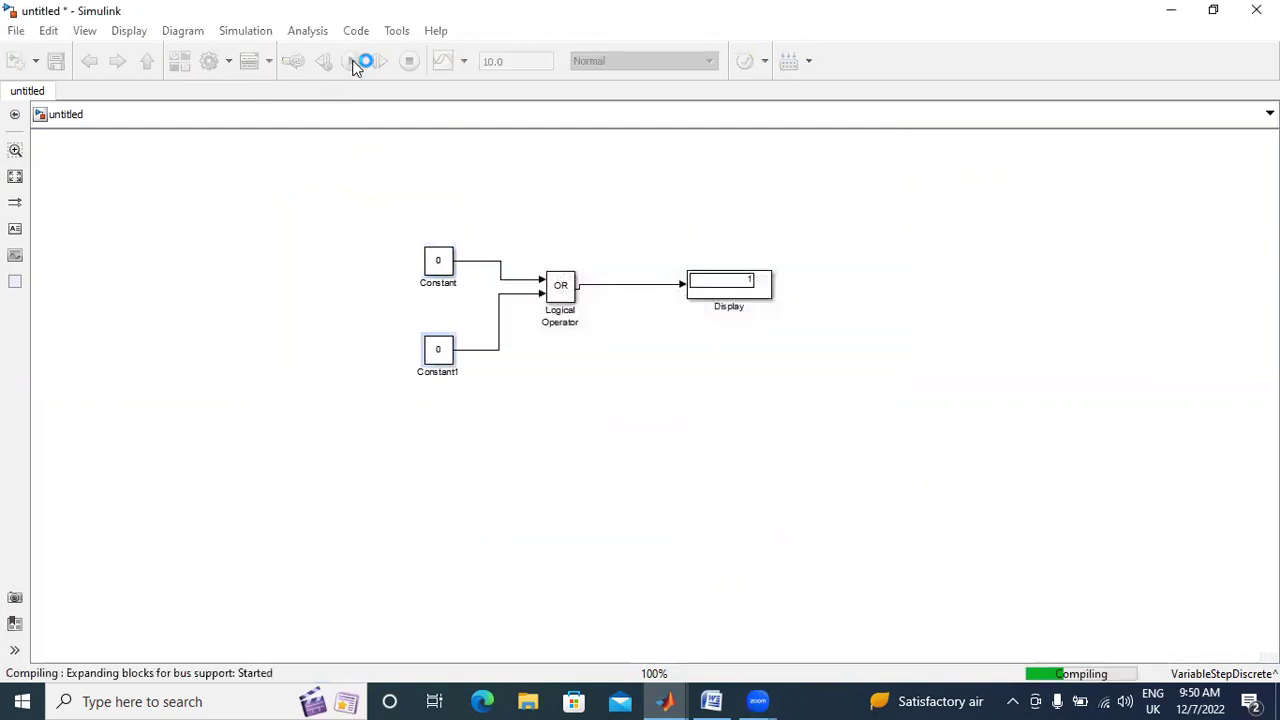
Change Constant1 to 1 and rerun, giving inputs 0 and 1
left_click(780, 316)
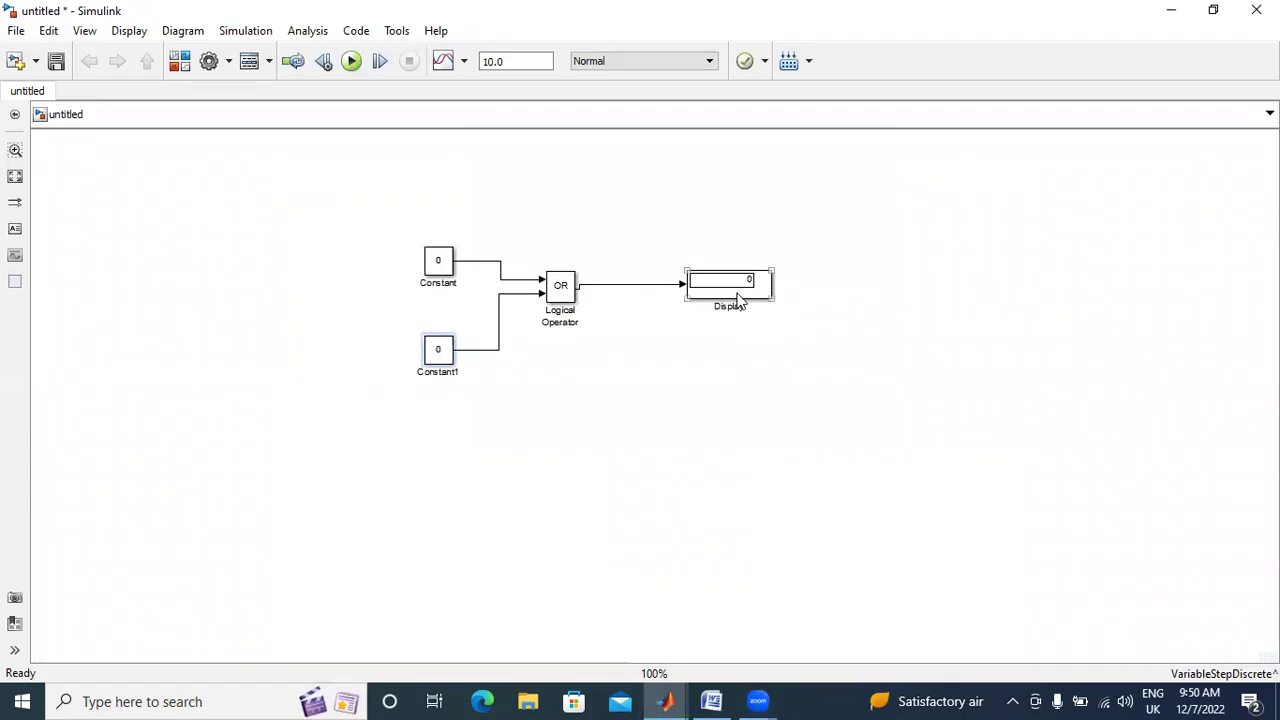
double_click(439, 352)
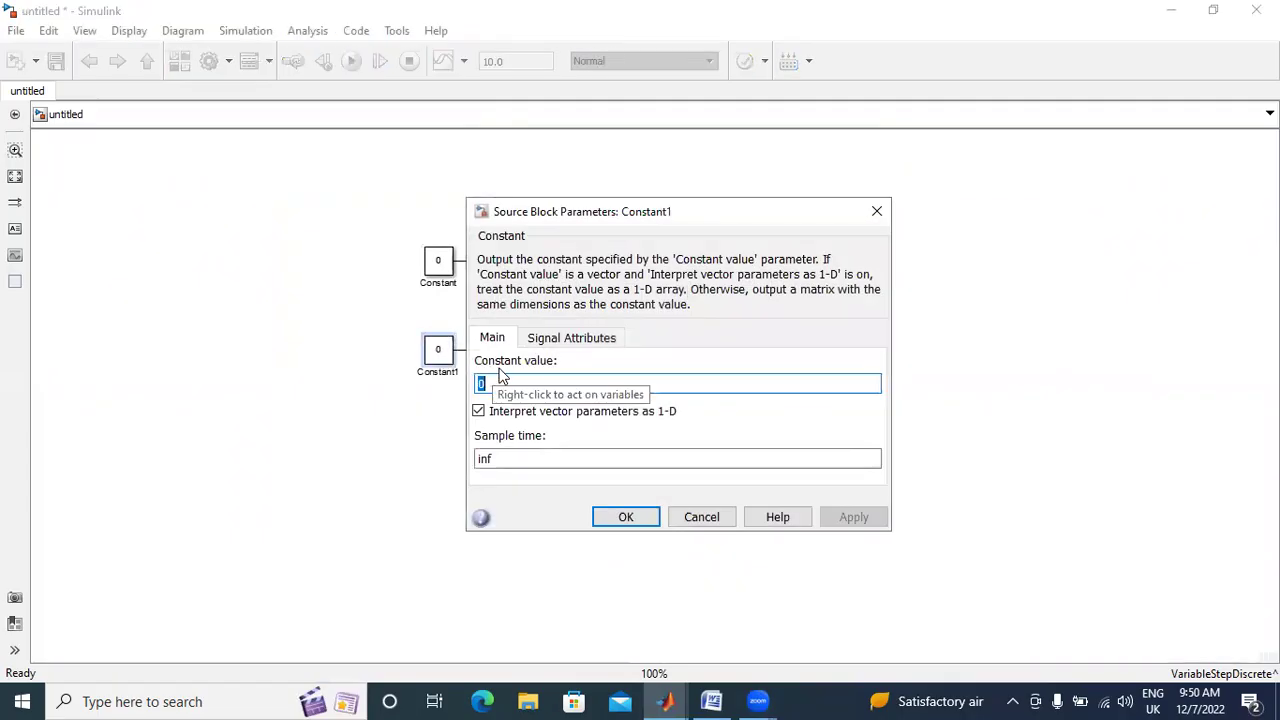
type("1")
left_click(854, 517)
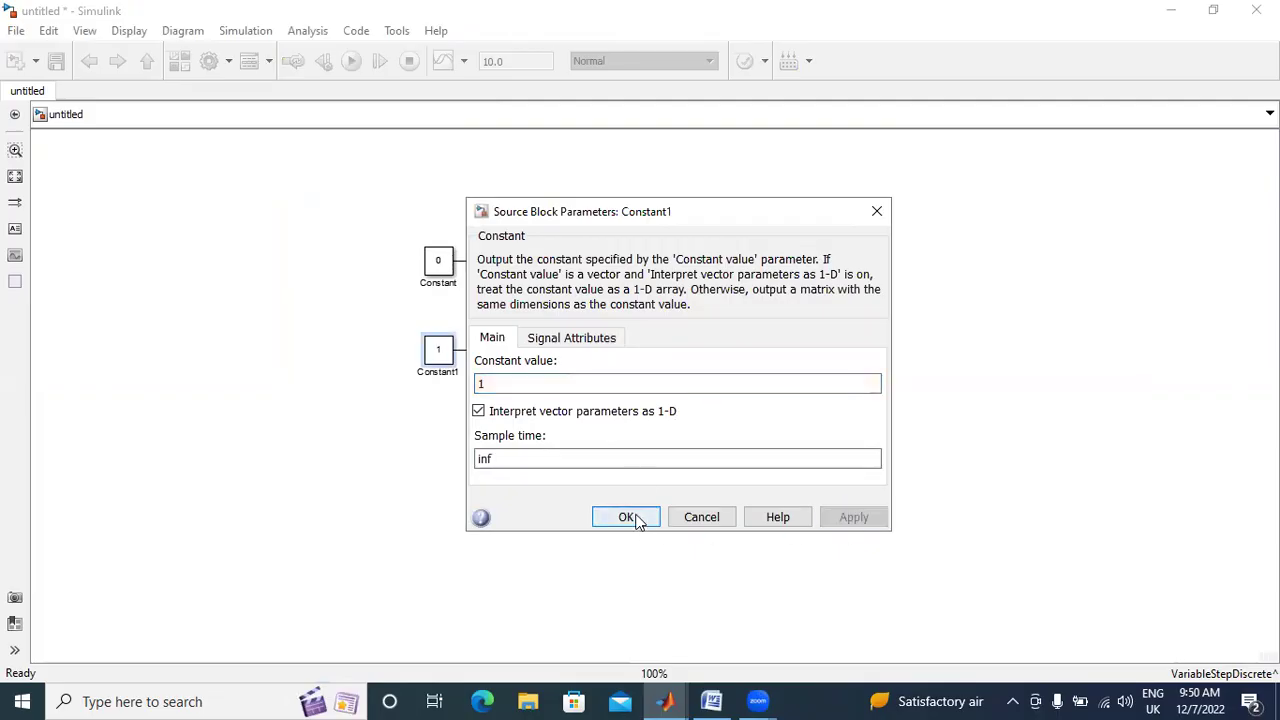
left_click(627, 517)
left_click(351, 61)
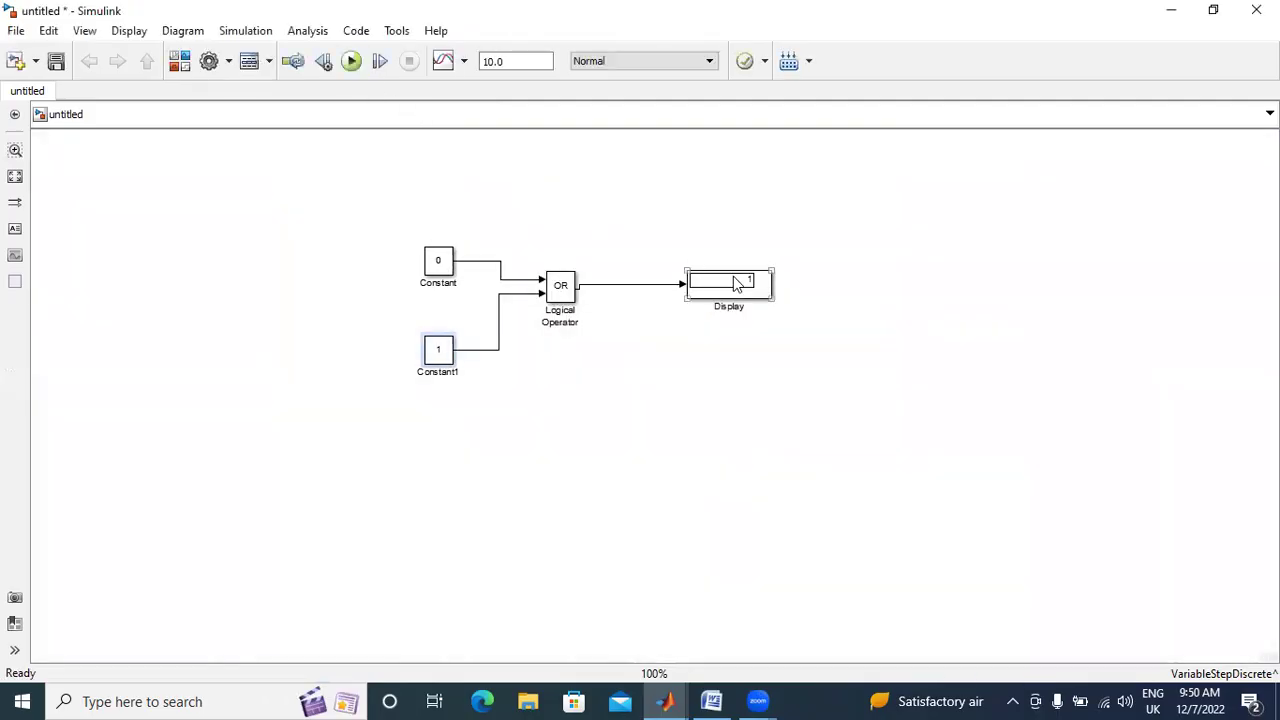
left_click(447, 307)
Set Constant to 1 and Constant1 to 0, then run the OR simulation
double_click(445, 280)
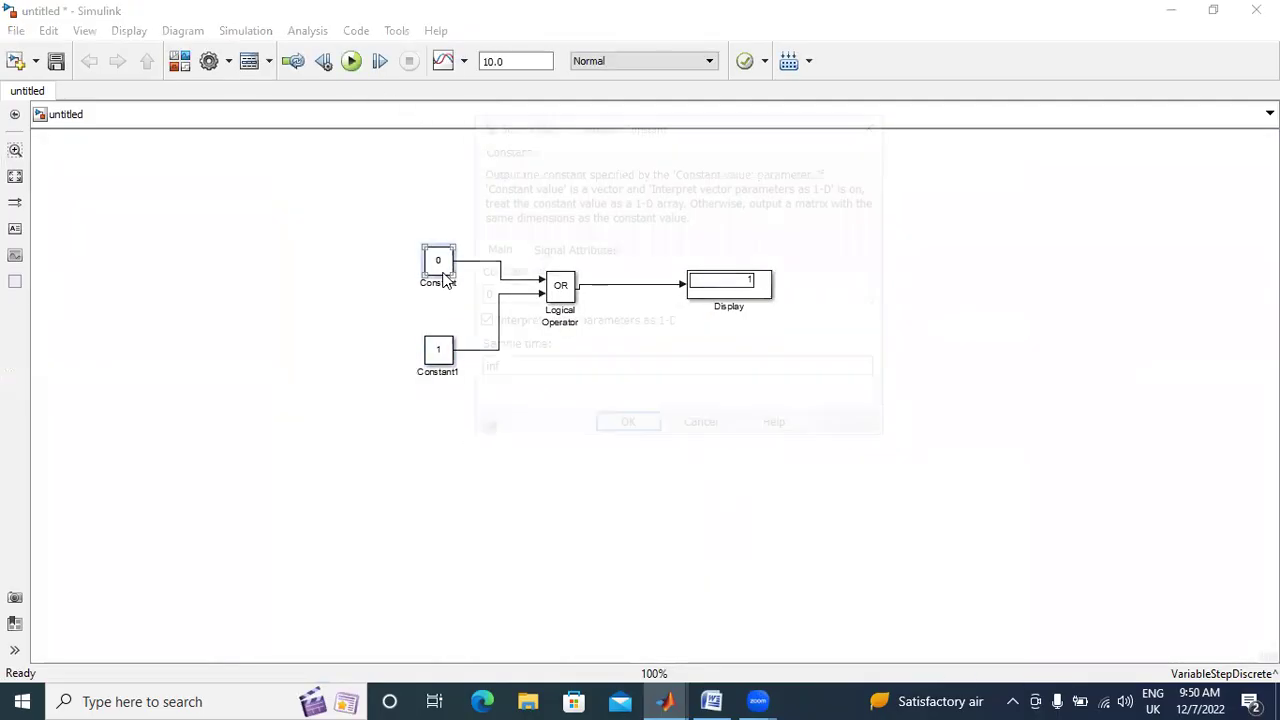
type("1")
left_click(830, 430)
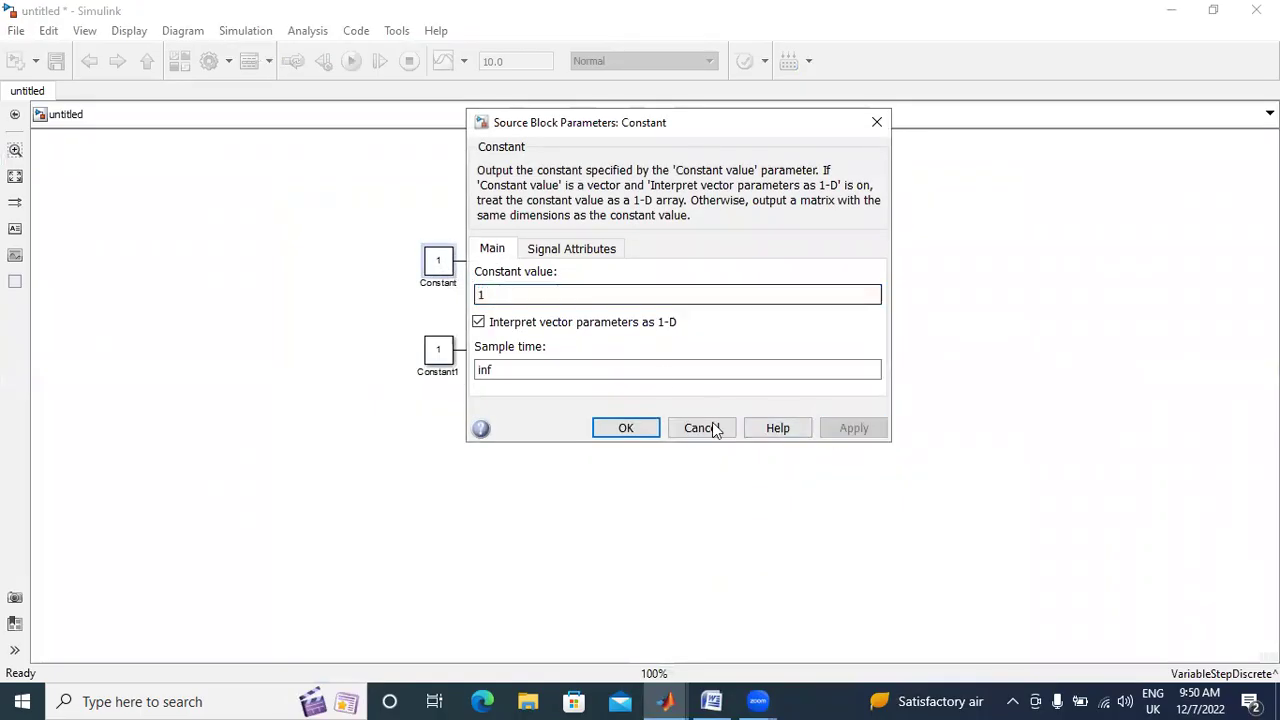
left_click(626, 428)
double_click(440, 352)
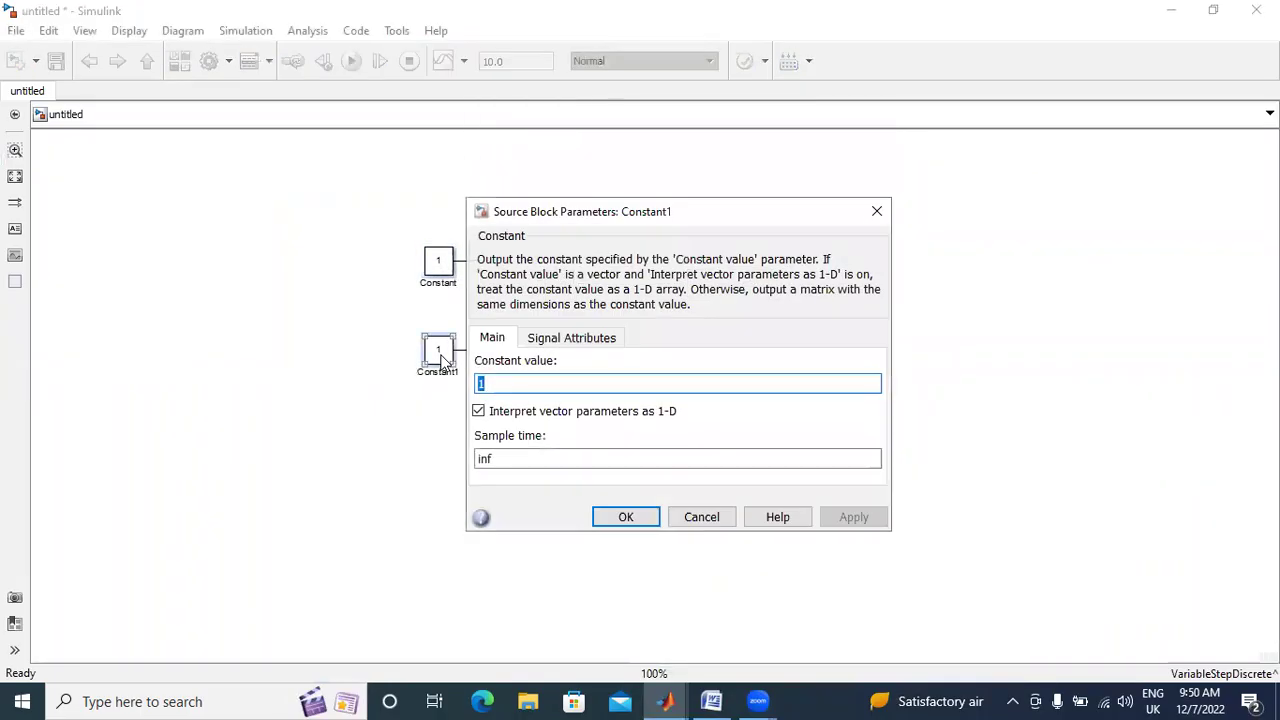
type("0")
left_click(852, 517)
left_click(608, 518)
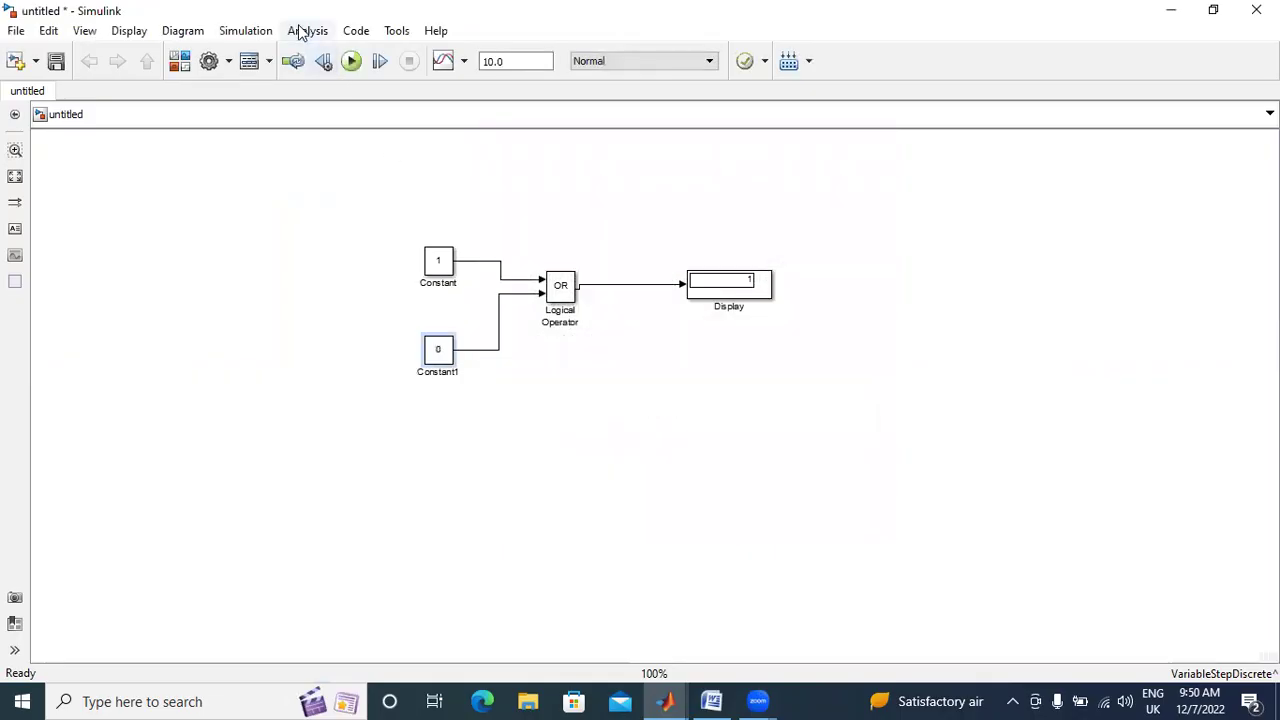
left_click(351, 61)
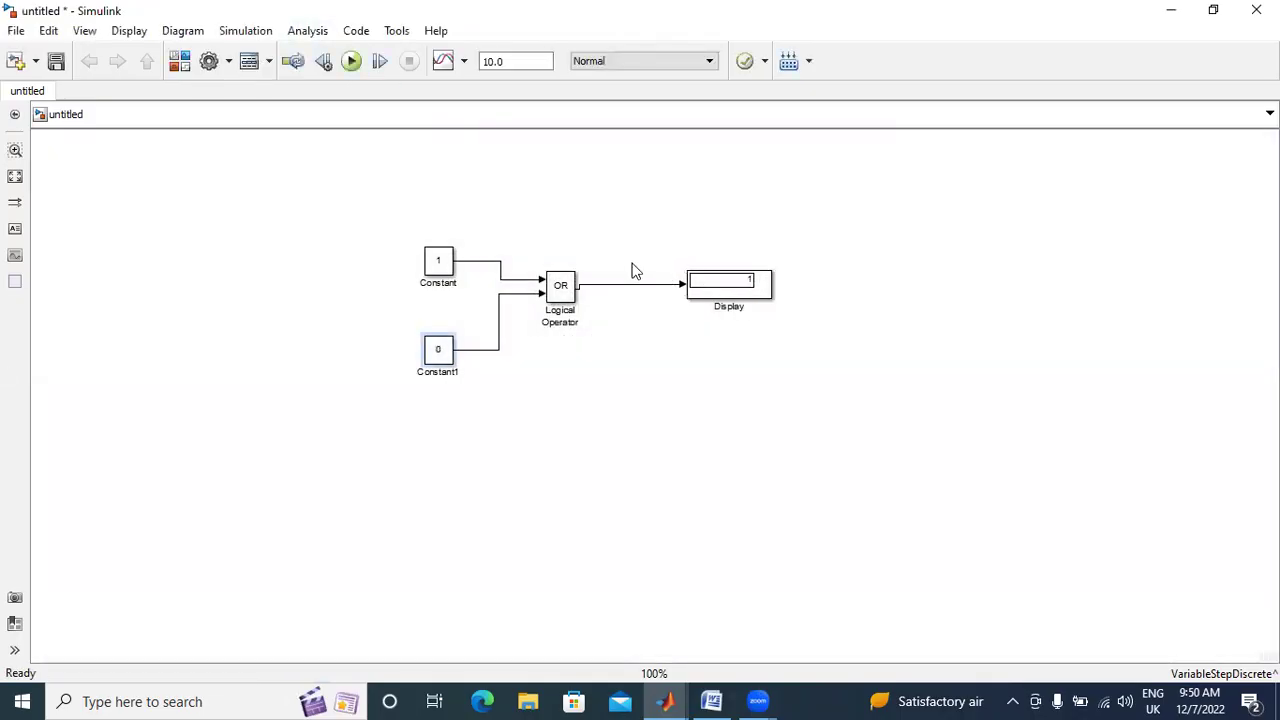
Change Constant1 to 1, rerun the simulation, and check Word's OR truth table
double_click(443, 348)
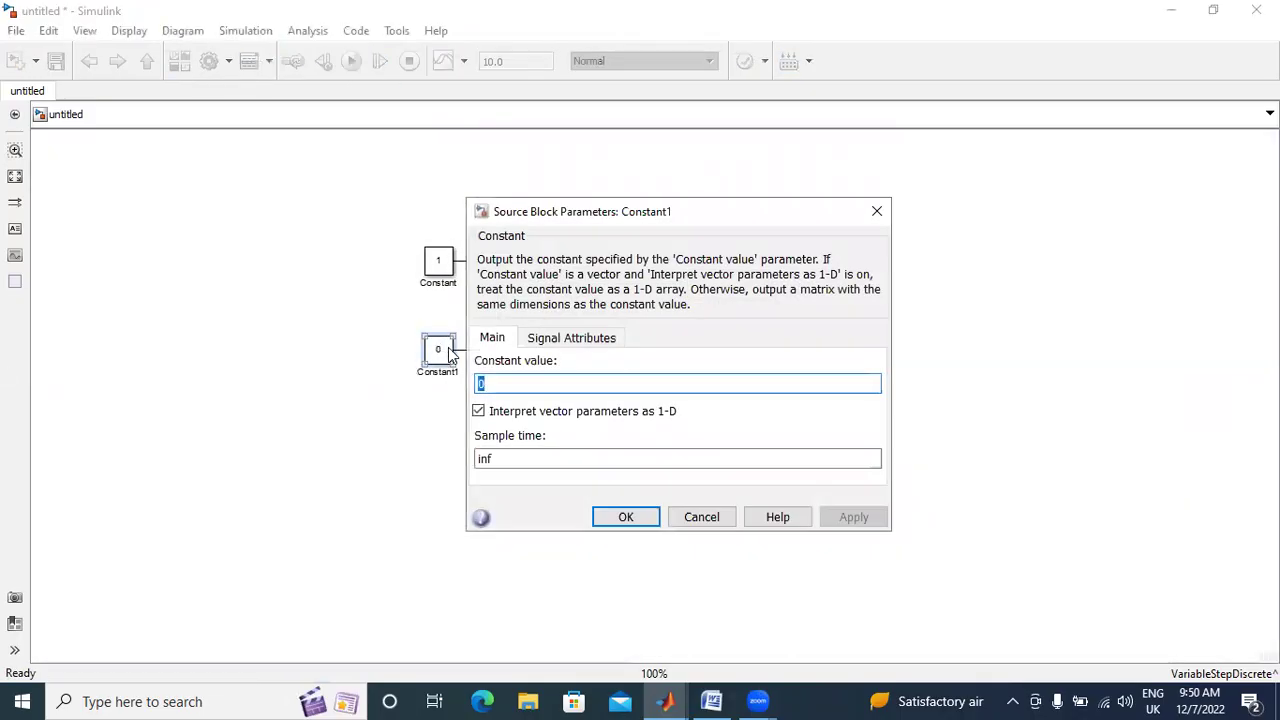
type("1")
left_click(853, 517)
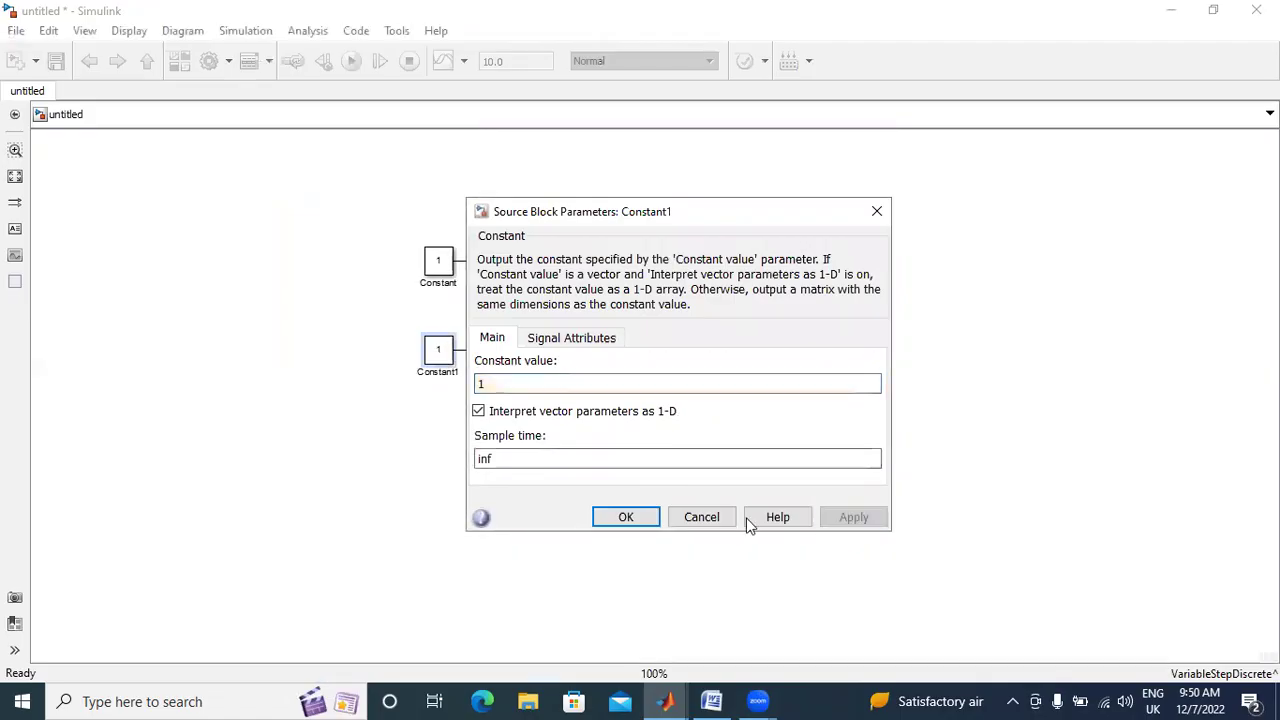
left_click(626, 517)
left_click(351, 61)
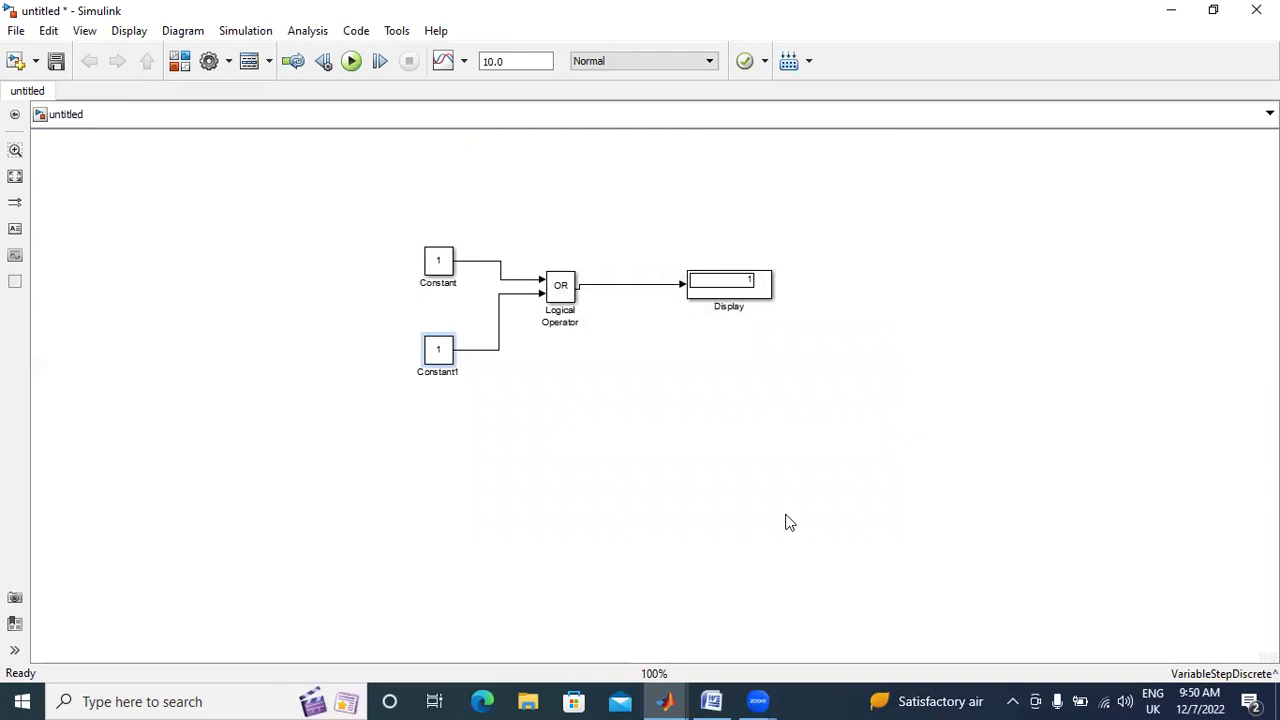
left_click(713, 695)
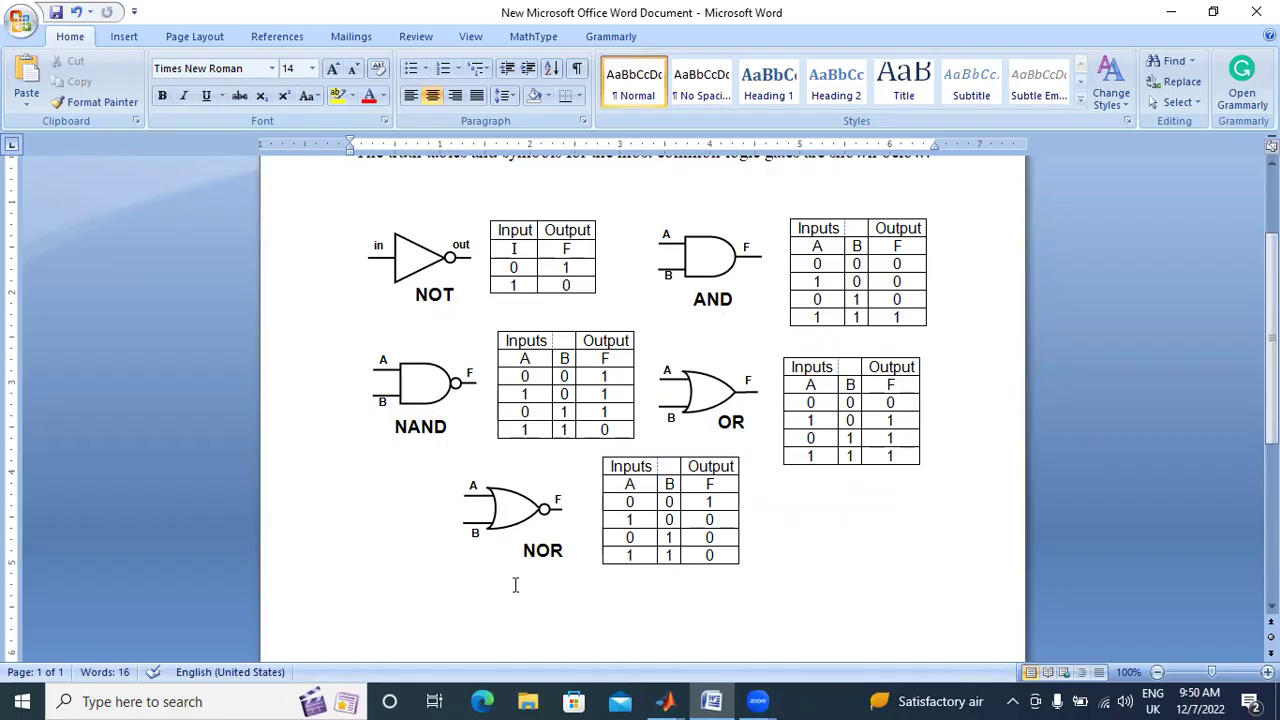
left_click(665, 701)
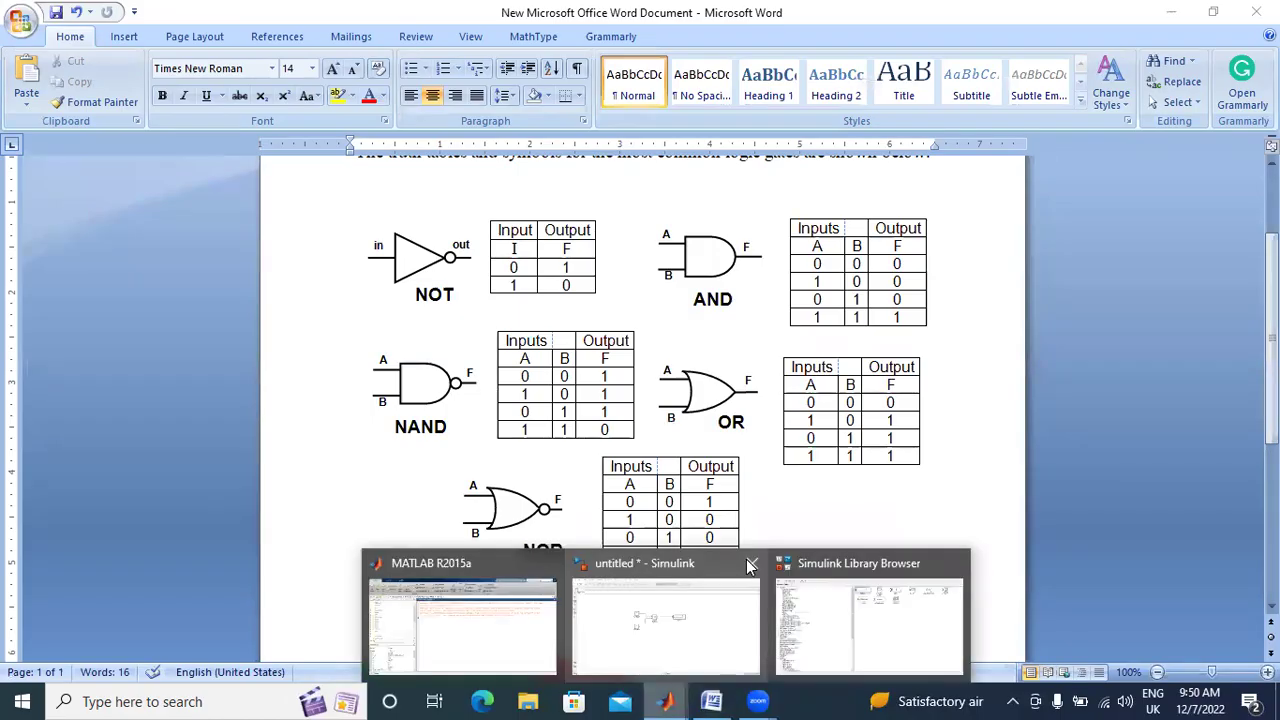
Browse the Logic and Bit Operations, Signal Routing, Sinks and Sources libraries in the Library Browser
left_click(672, 630)
left_click(180, 62)
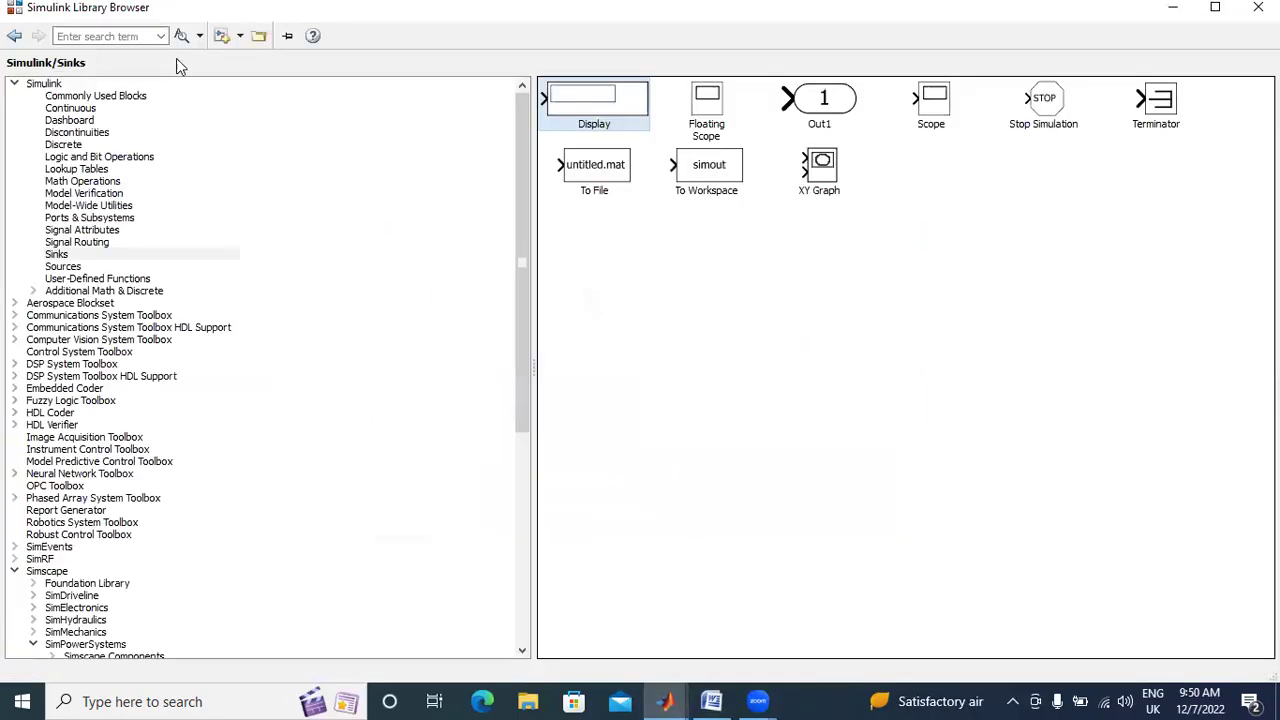
left_click(90, 157)
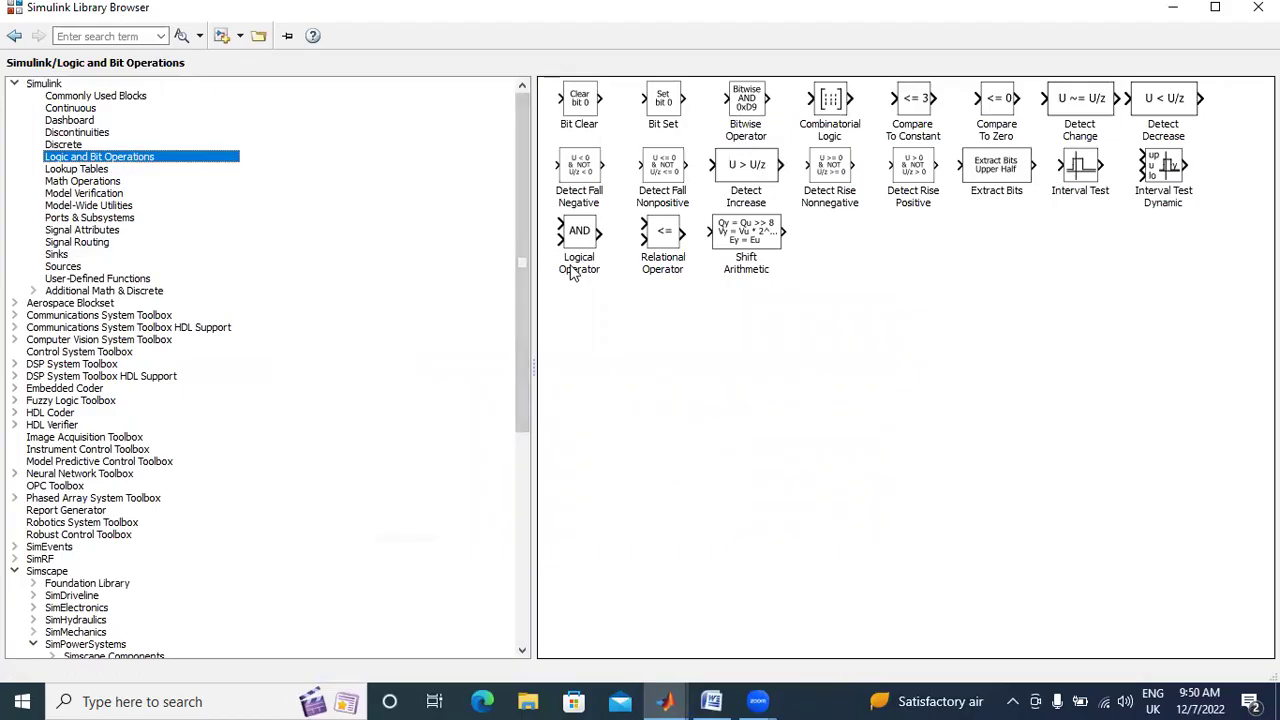
left_click(72, 243)
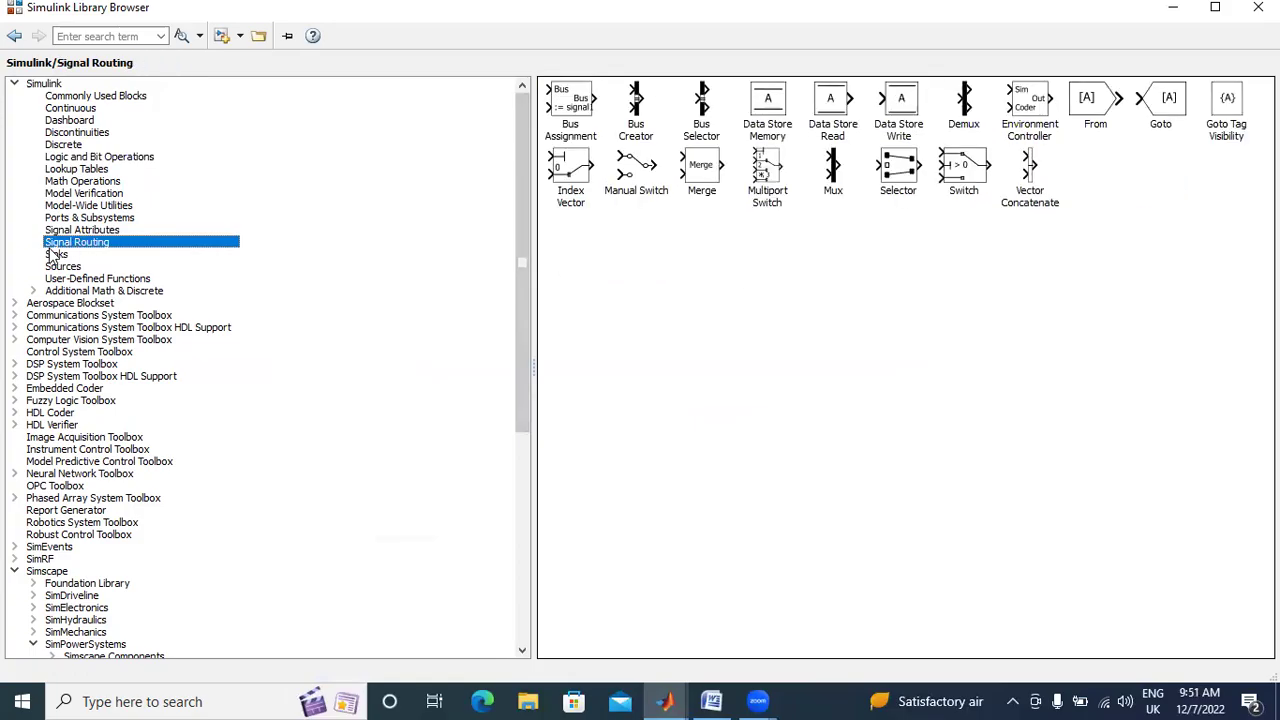
left_click(57, 255)
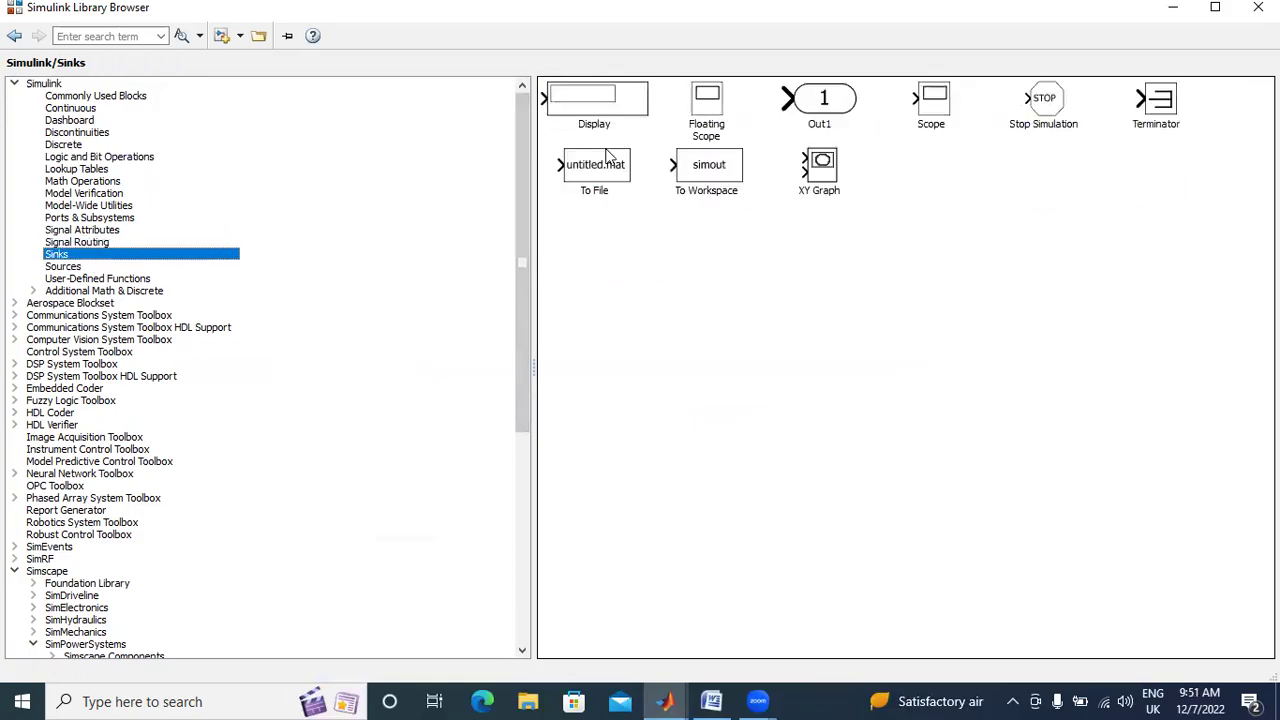
left_click(64, 267)
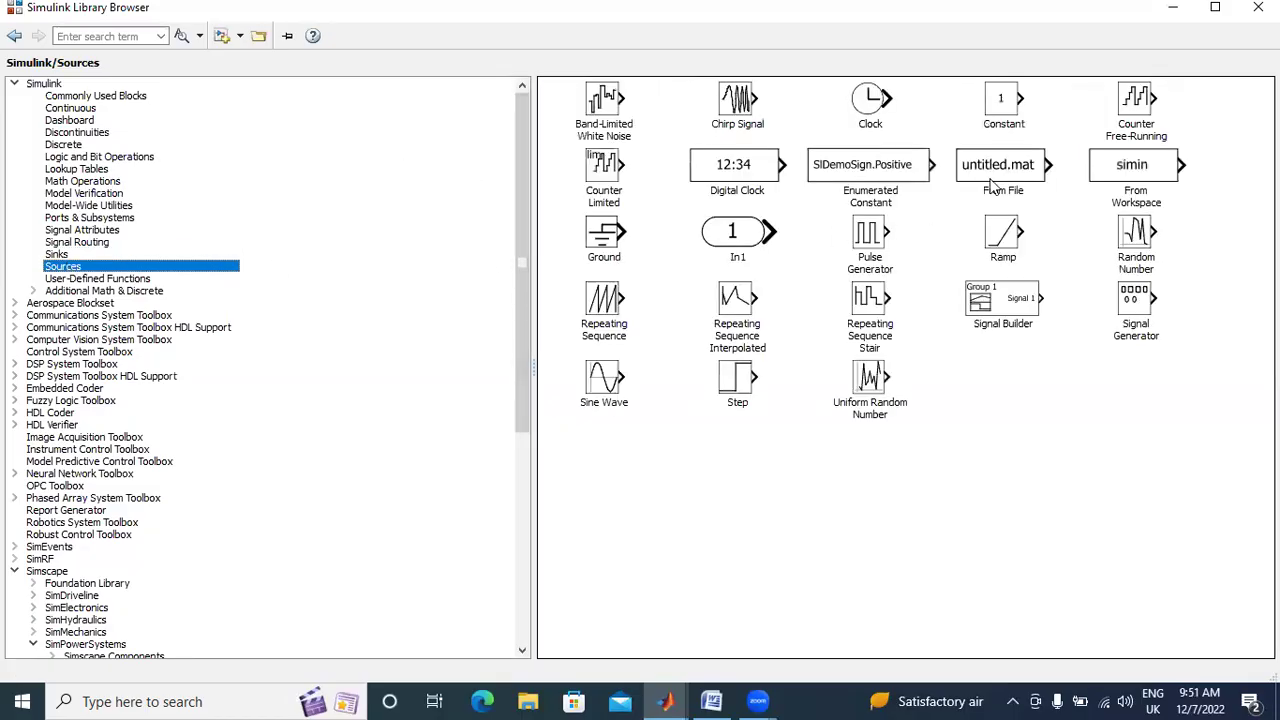
left_click(672, 700)
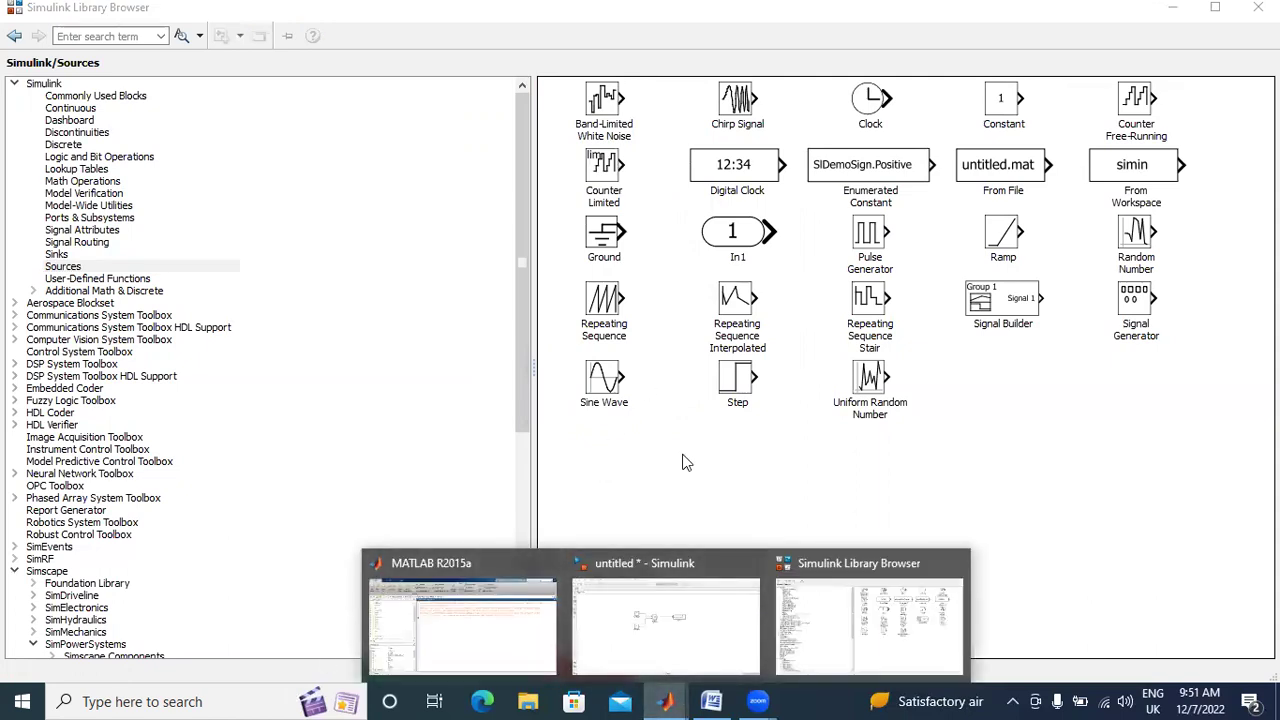
left_click(787, 660)
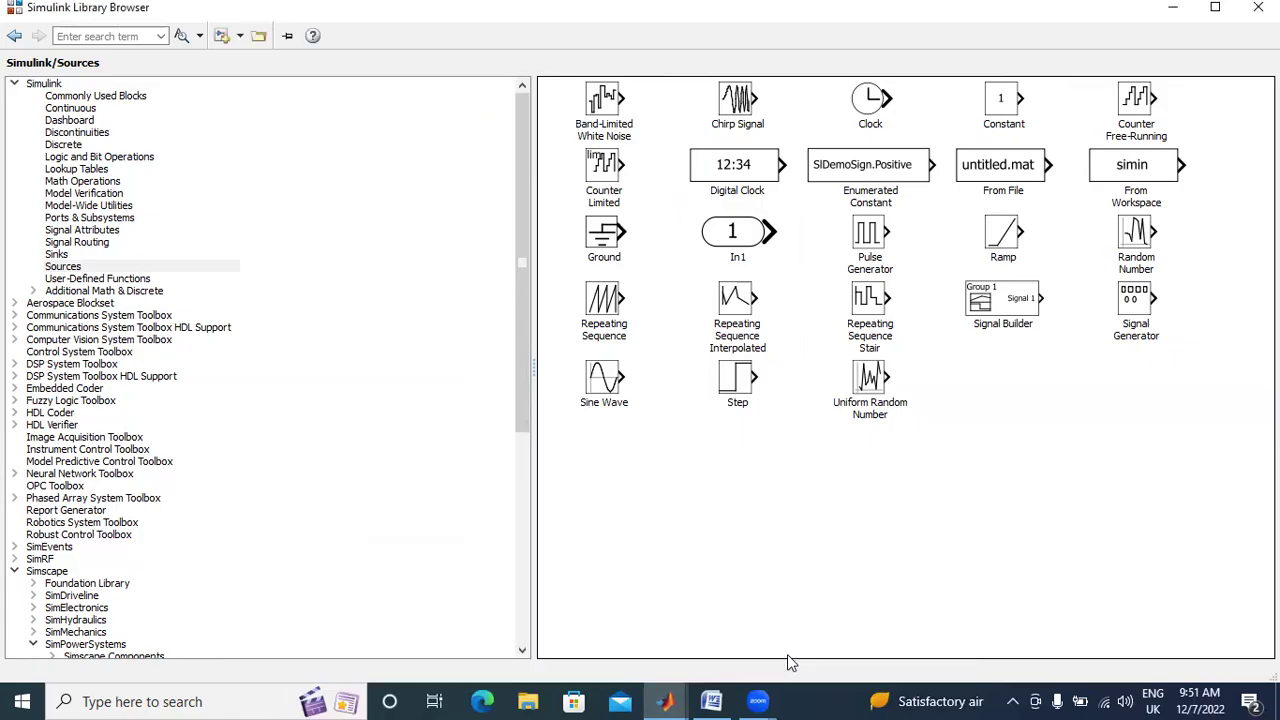